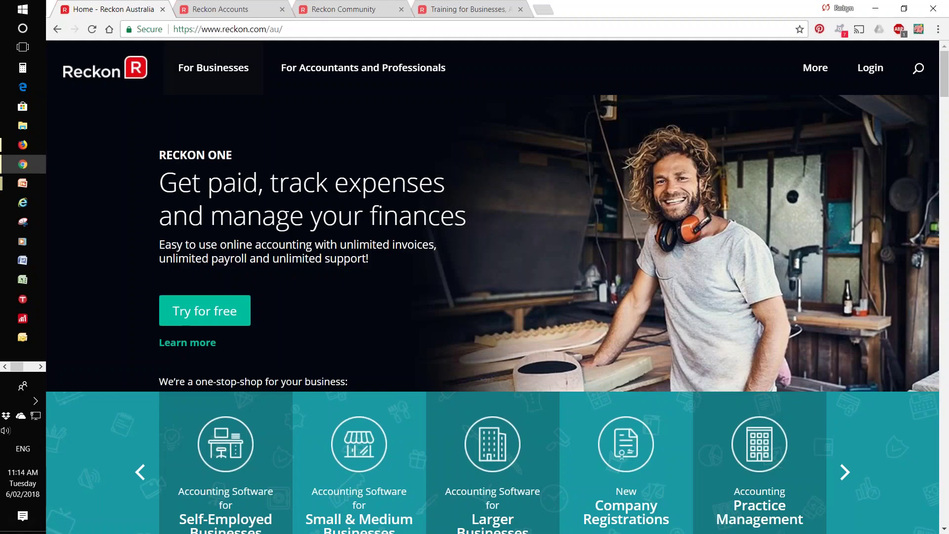
# Check the product login options on the Reckon home page and log in to Reckon Accounts Hosted with the prefilled credentials.
pyautogui.hotkey('ctrl', 'Tab')
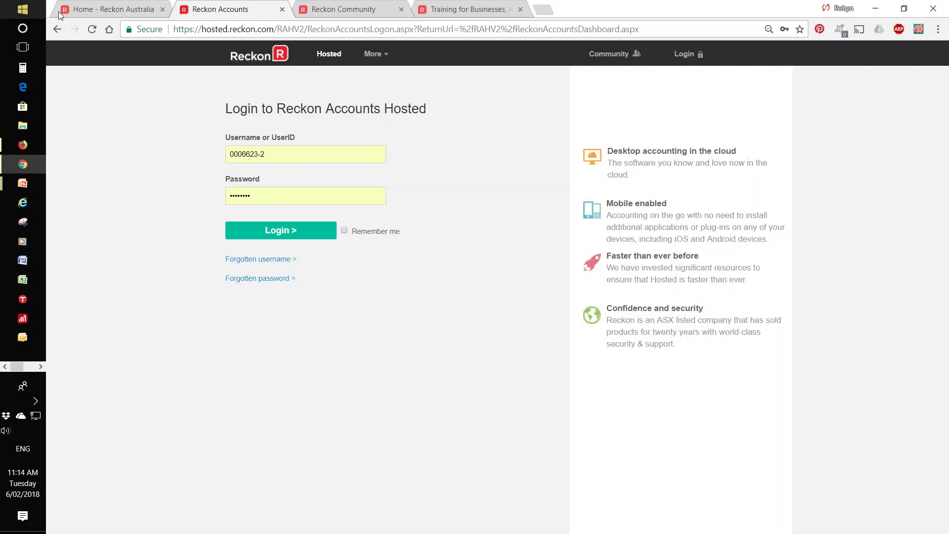
pyautogui.hotkey('ctrl', 'shift', 'Tab')
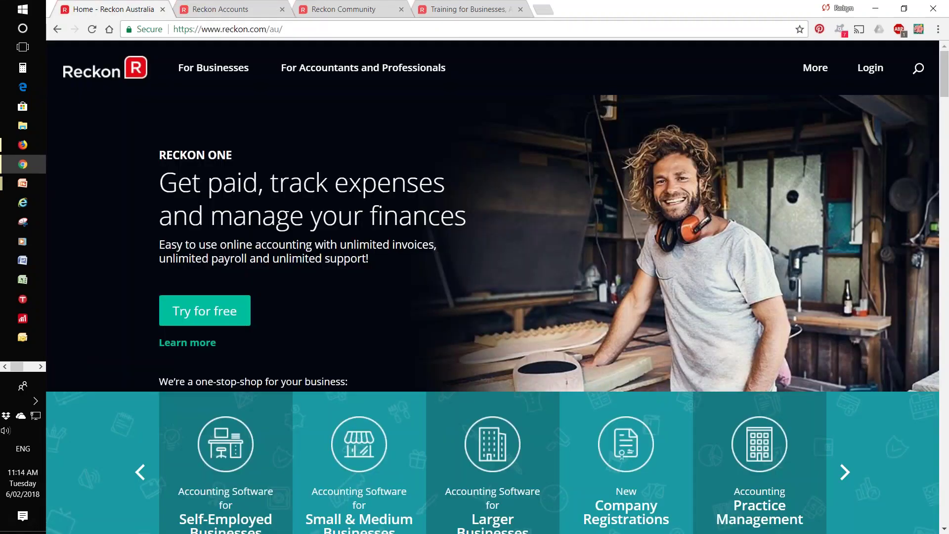
pyautogui.moveTo(870, 68)
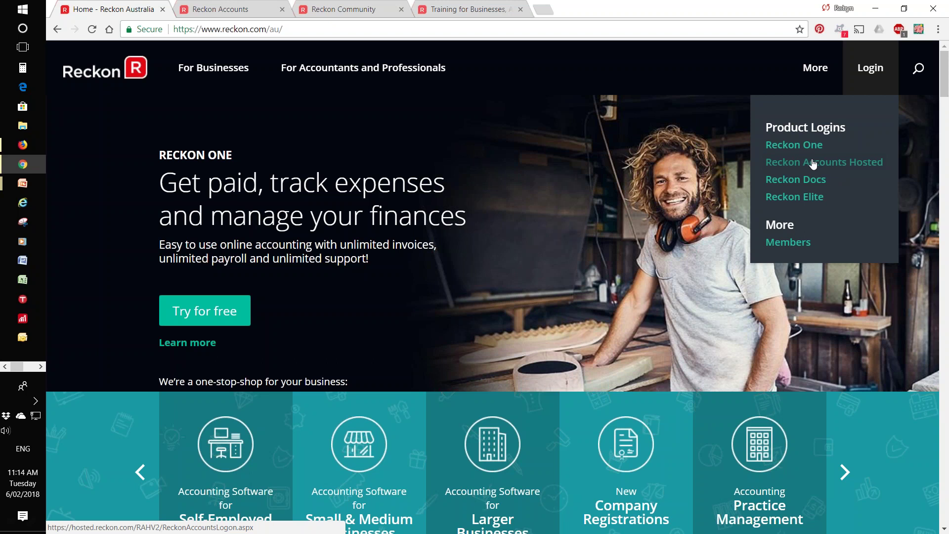
pyautogui.click(240, 12)
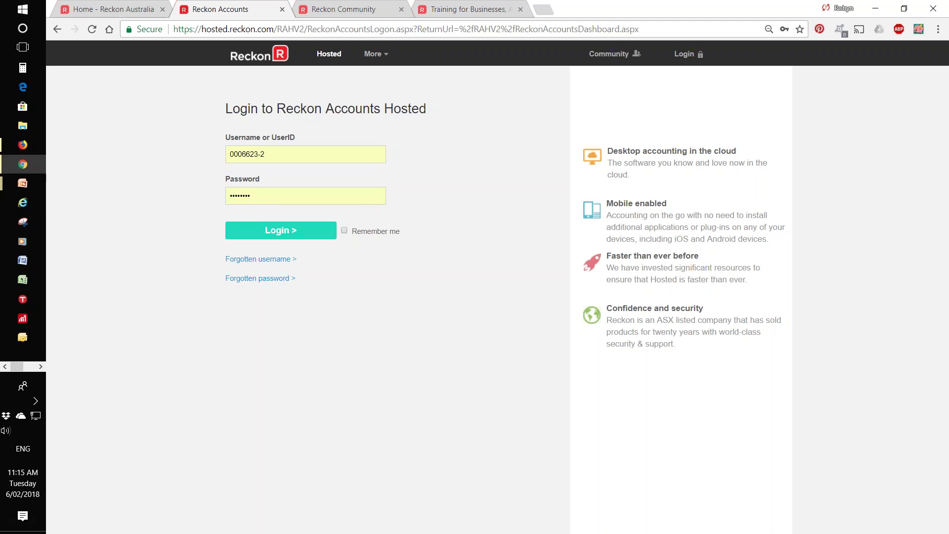
pyautogui.click(267, 236)
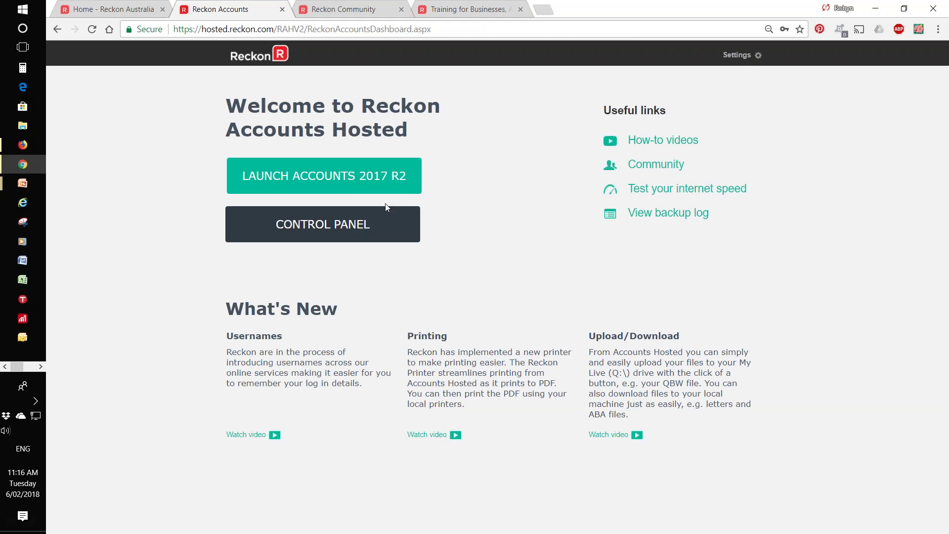
# Review the remote user sessions in the hosted control panel and return to the dashboard.
pyautogui.click(305, 234)
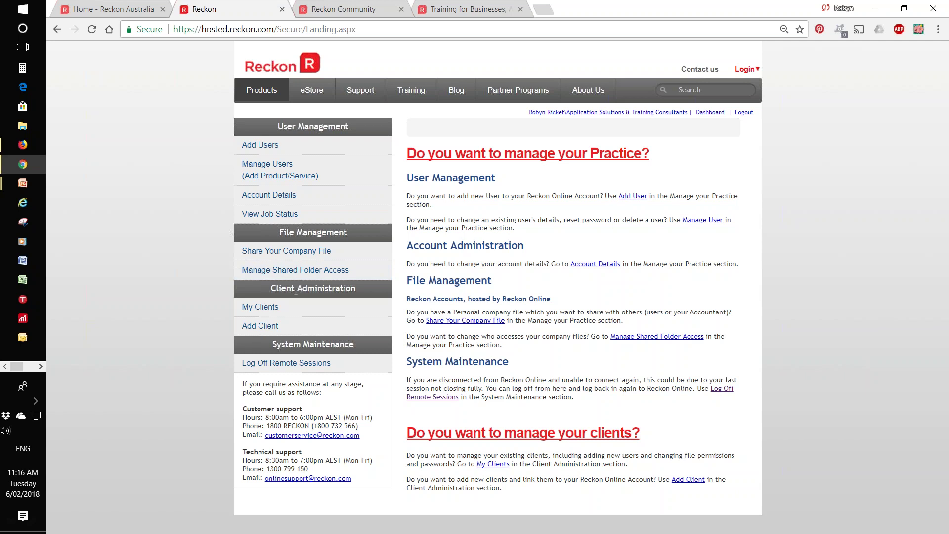
pyautogui.click(266, 367)
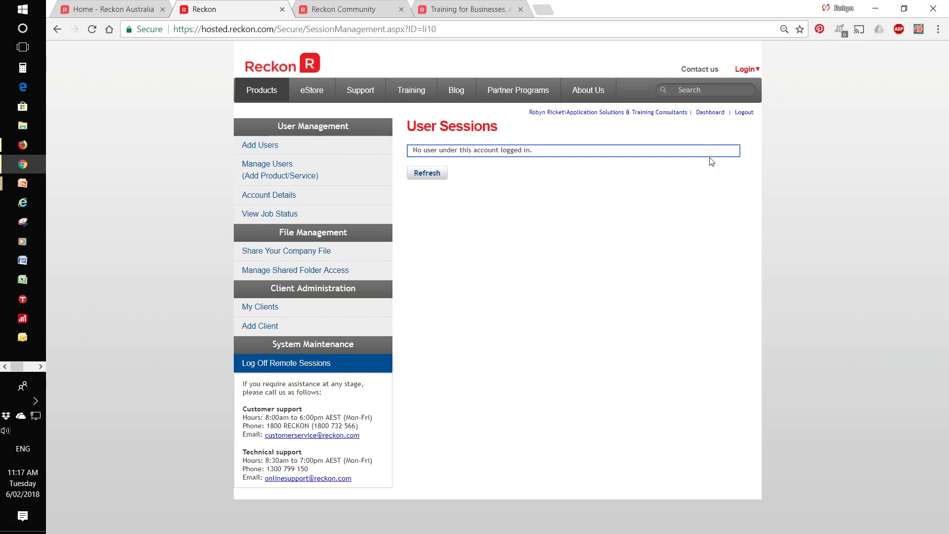
pyautogui.click(705, 113)
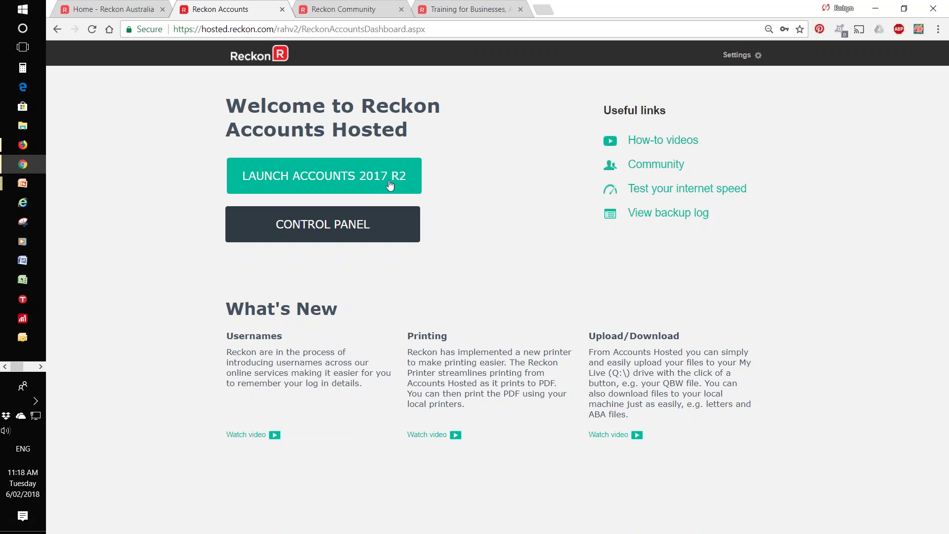
# Launch Accounts 2017 R2 and log in to the "test online file" company as Admin.
pyautogui.click(288, 181)
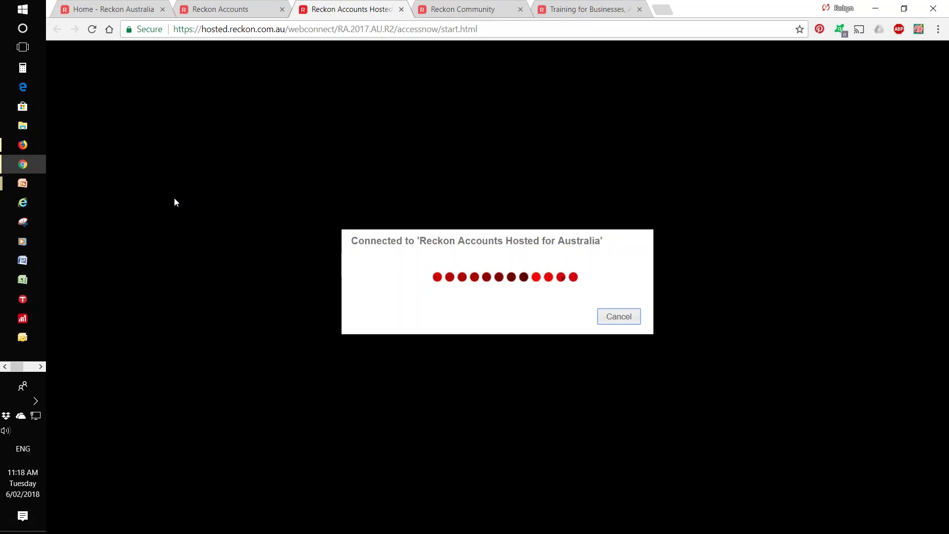
pyautogui.moveTo(37, 166)
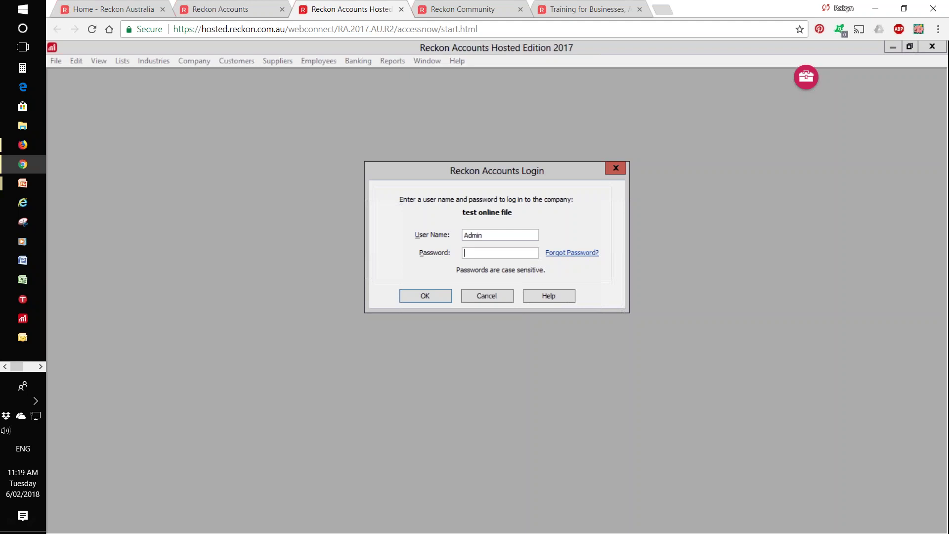
pyautogui.click(425, 293)
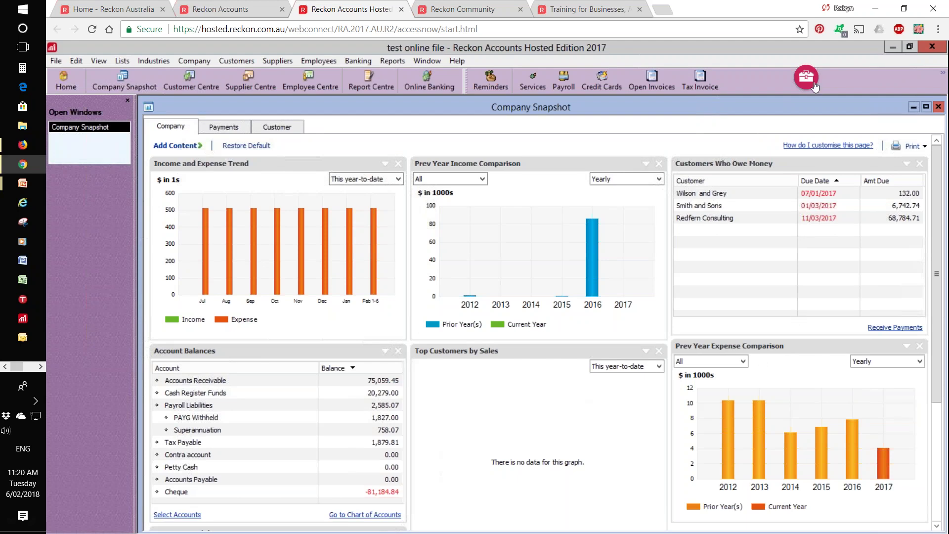
# Move the floating toolbox onto the Company Snapshot title bar and look at its file upload dialog, closing it without choosing a file.
pyautogui.moveTo(808, 84); pyautogui.dragTo(770, 118)
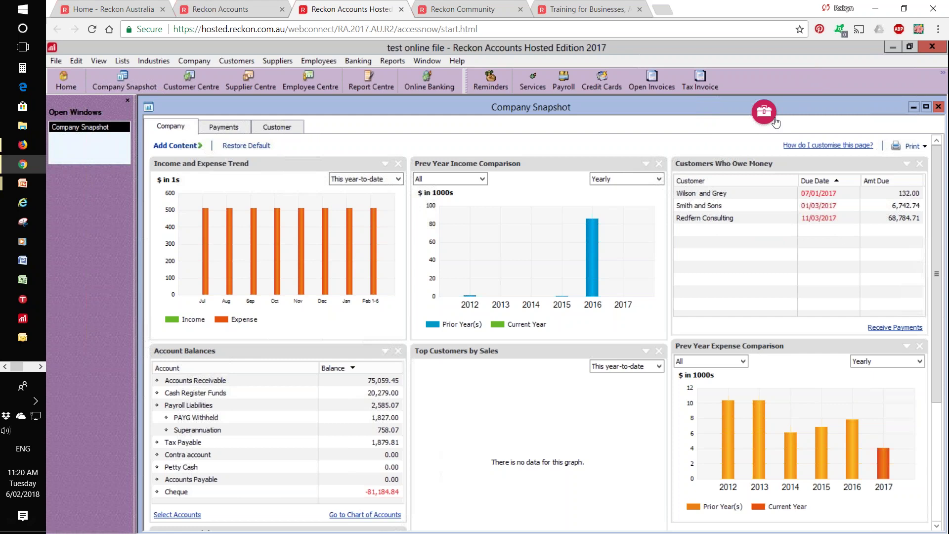
pyautogui.click(767, 114)
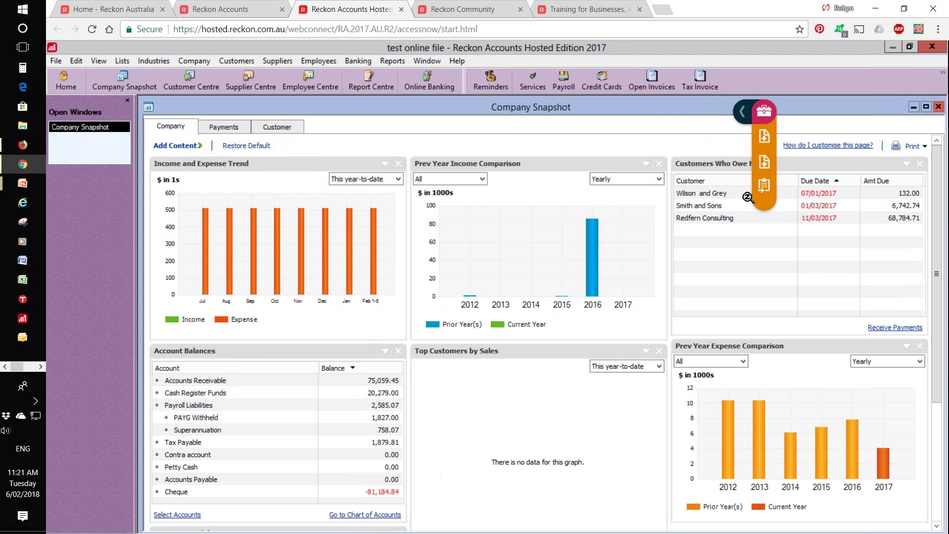
pyautogui.click(767, 164)
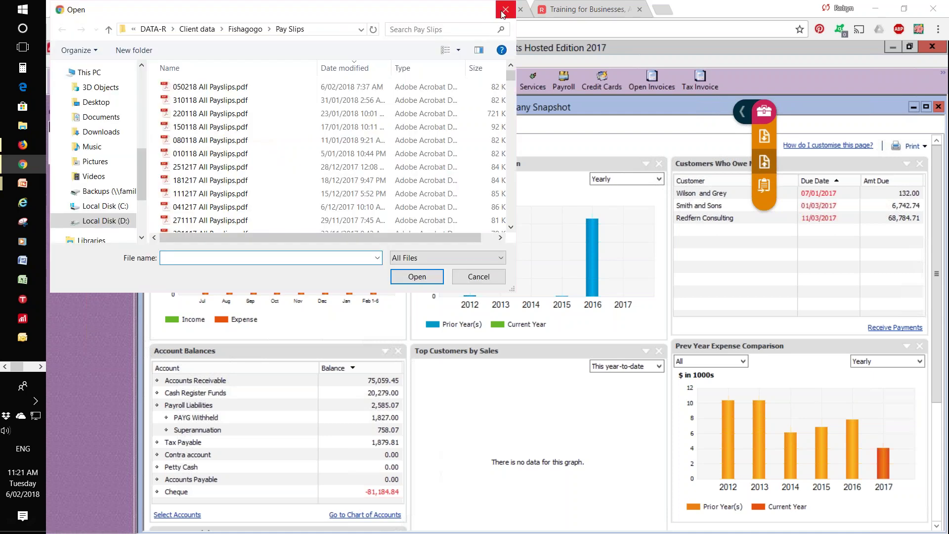
pyautogui.click(505, 10)
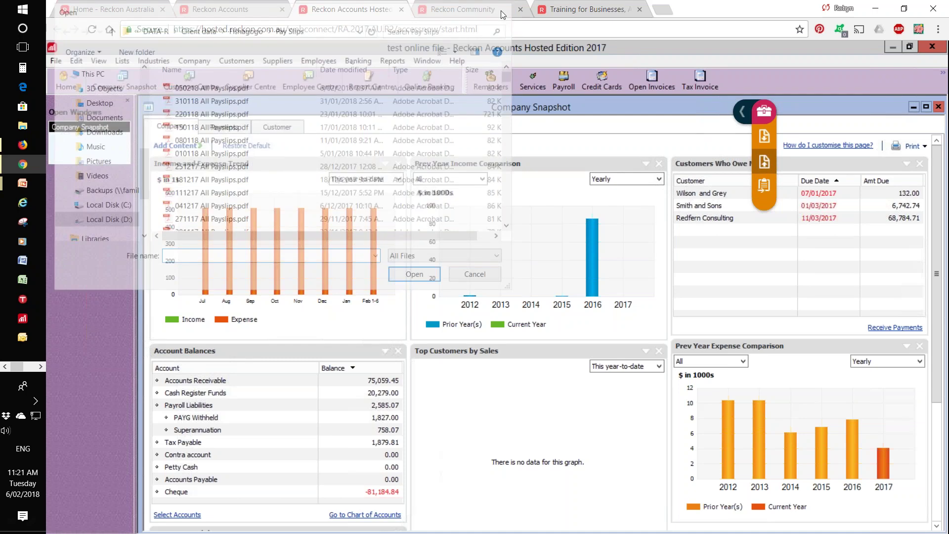
# Look through the available drives in the toolbox's file download dialog and cancel it.
pyautogui.click(221, 154)
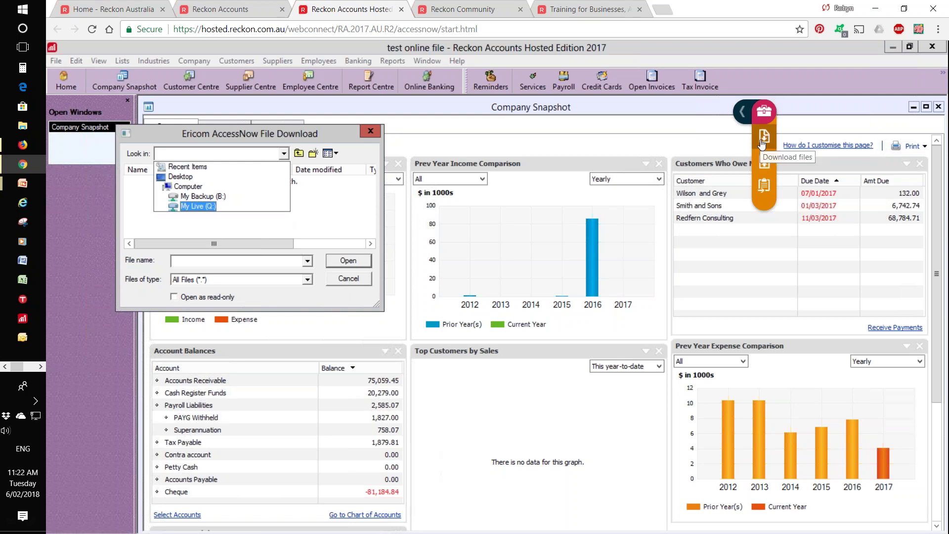
pyautogui.click(344, 278)
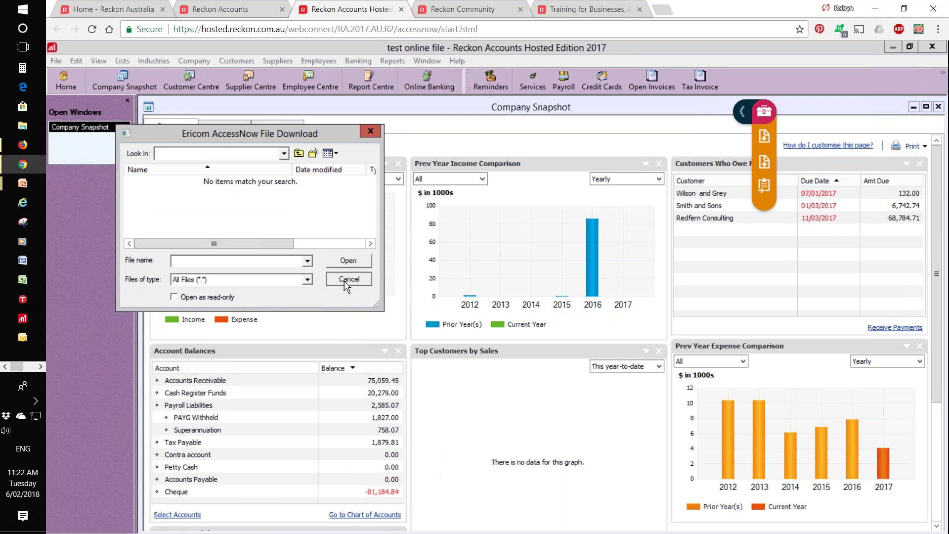
pyautogui.click(345, 280)
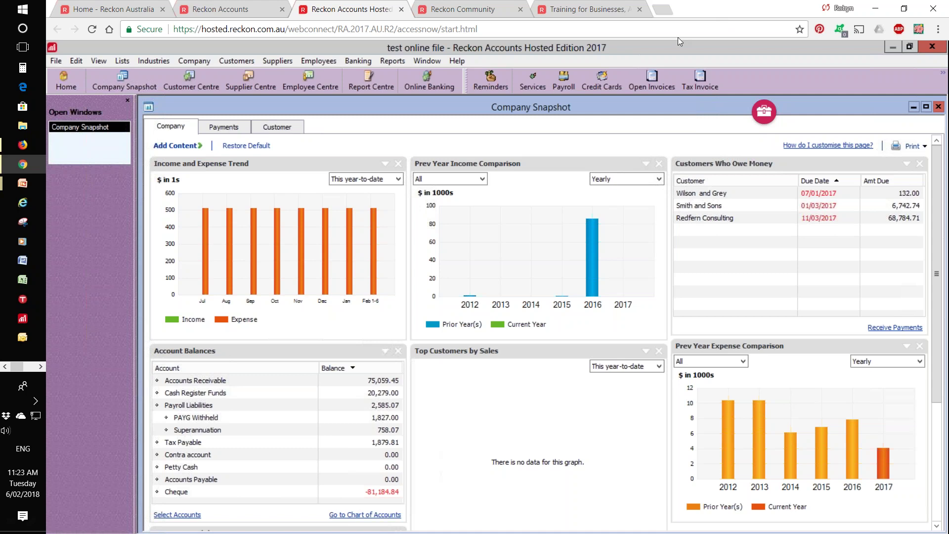
# Show the hosted session full screen and move the floating toolbox to the empty area beside Tax Invoice.
pyautogui.press('F11')
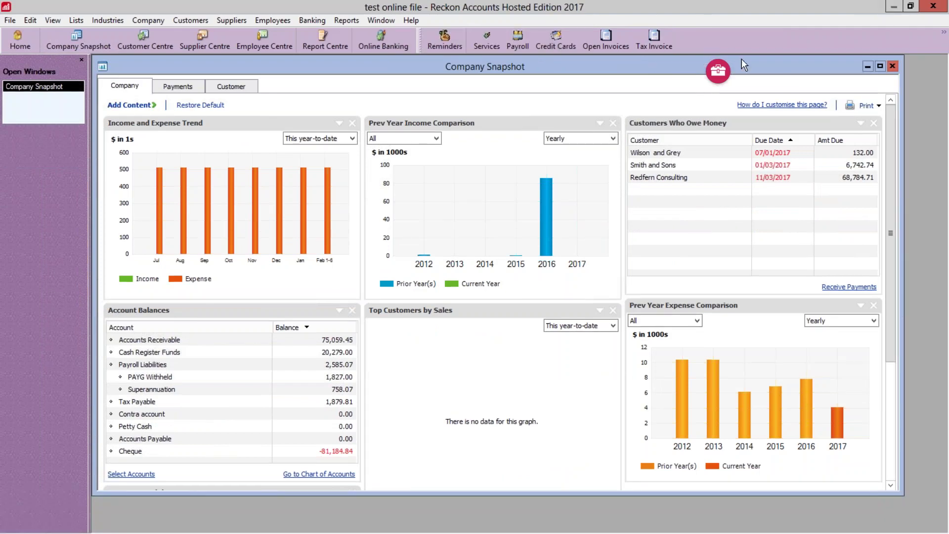
pyautogui.moveTo(717, 74); pyautogui.dragTo(899, 39)
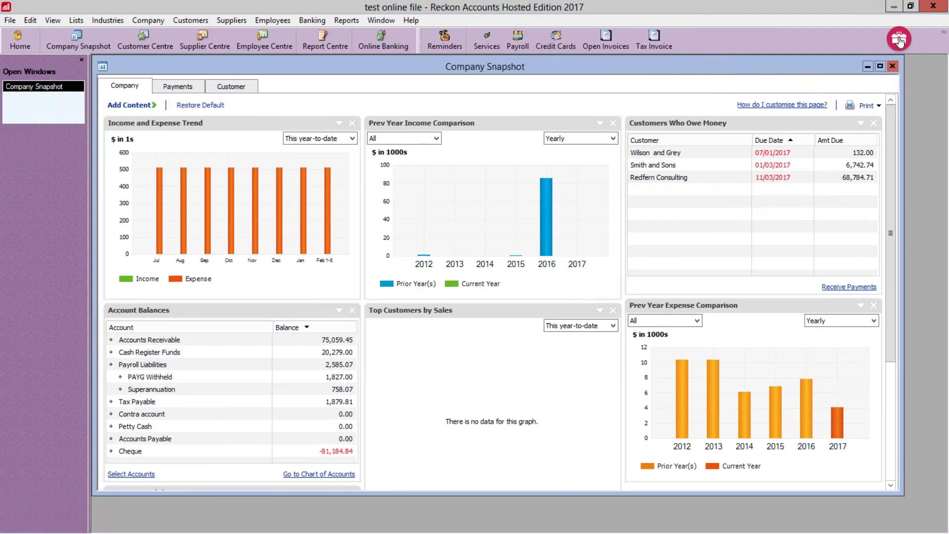
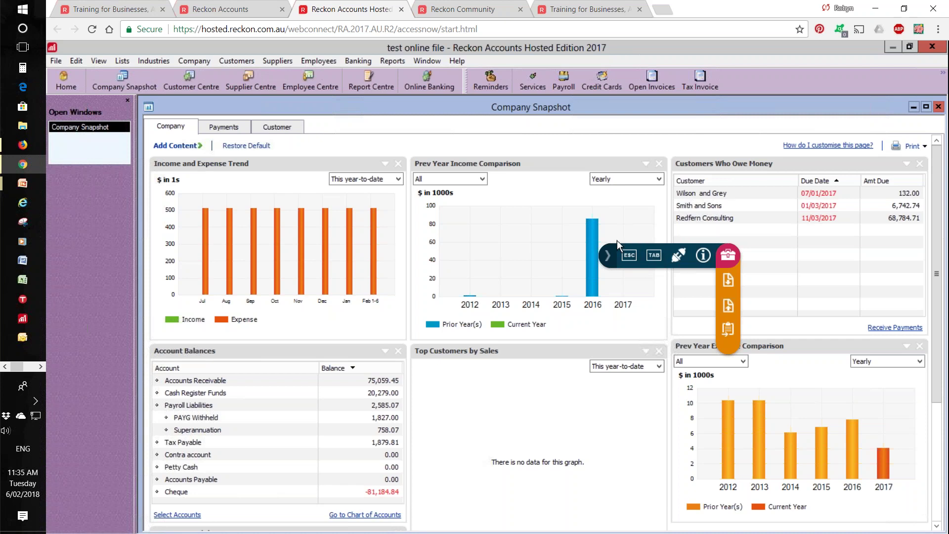
# Collapse the floating toolbox and switch to the presentation's "RAH – File Maintenance" slide.
pyautogui.click(730, 256)
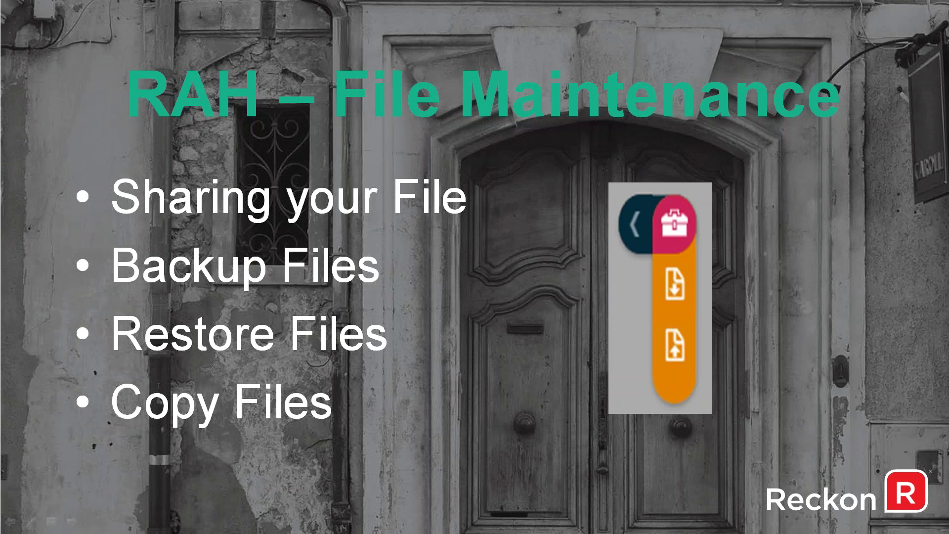
pyautogui.press('Right')
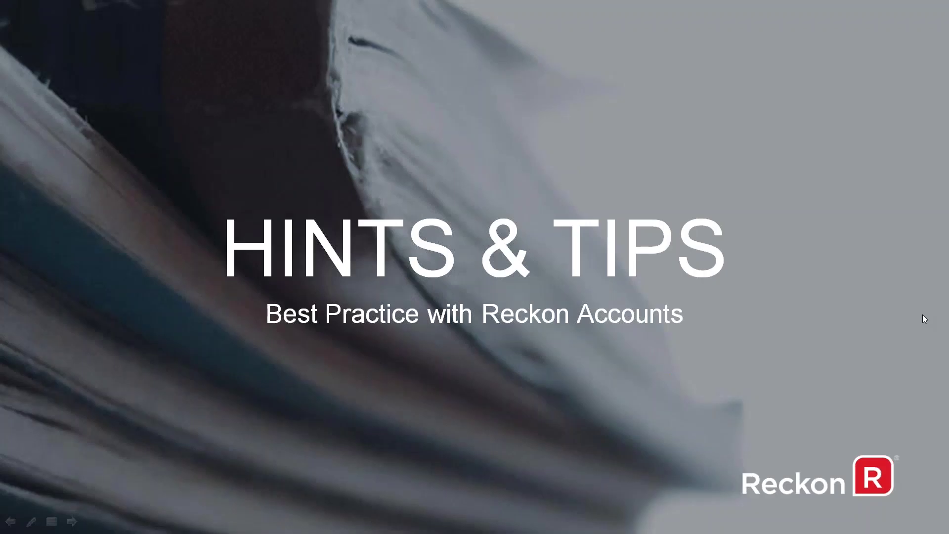
pyautogui.press('Left')
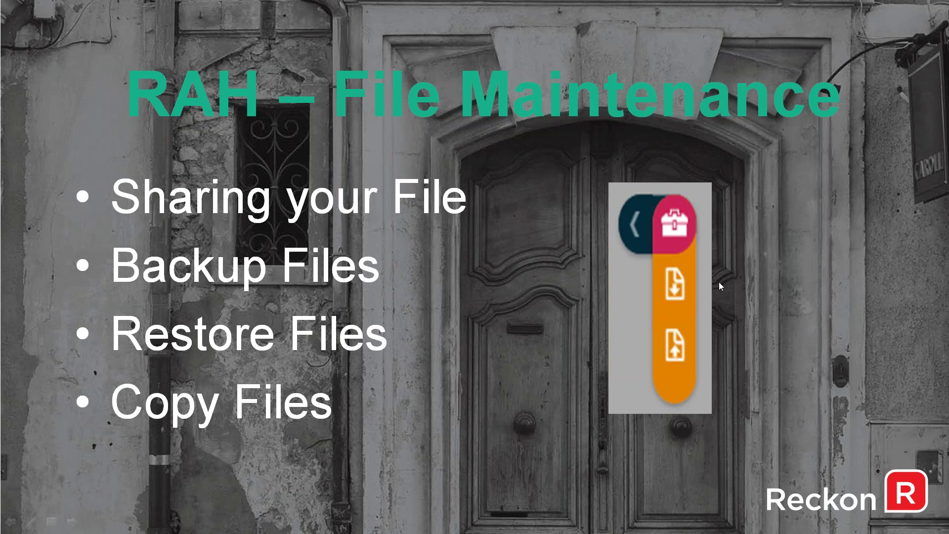
# Switch back to the browser, view the control panel's file management options, and return to the hosted company file.
pyautogui.hotkey('alt', 'Tab')
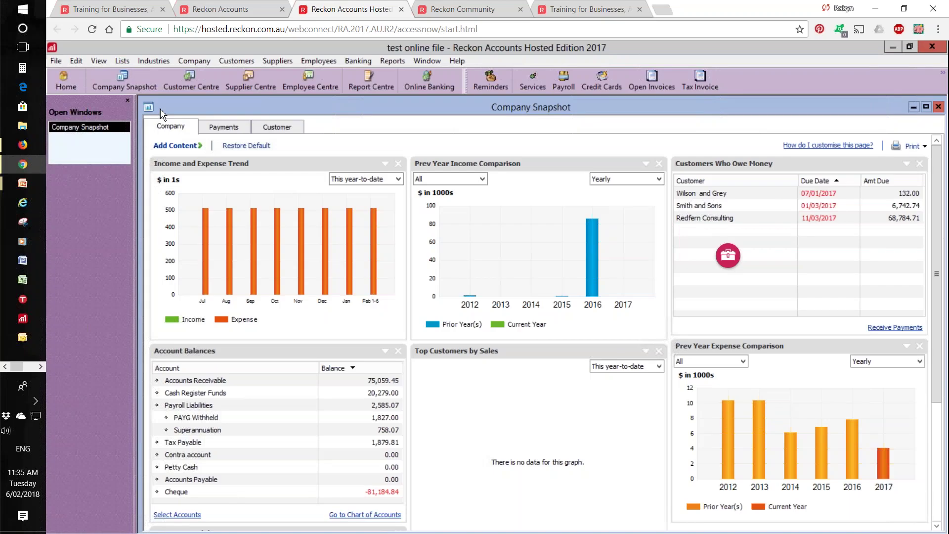
pyautogui.click(250, 3)
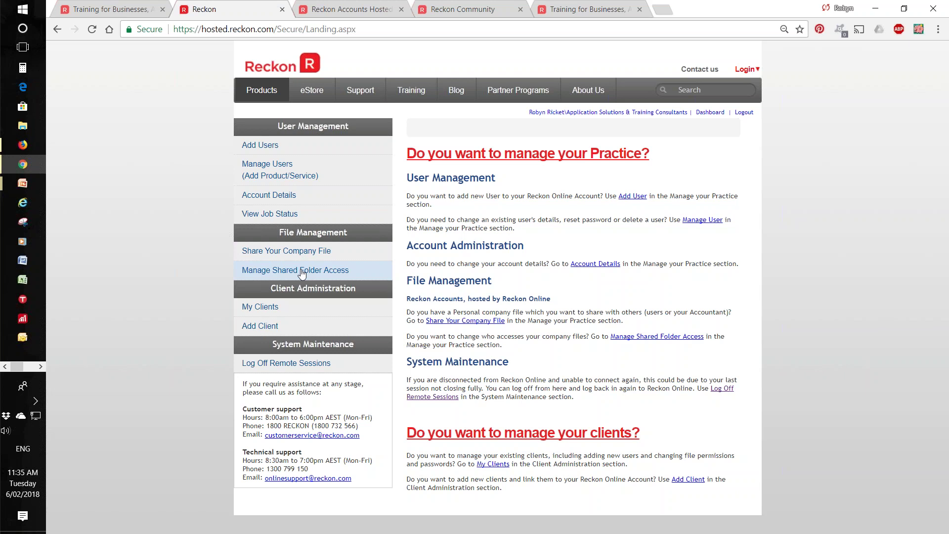
pyautogui.click(334, 6)
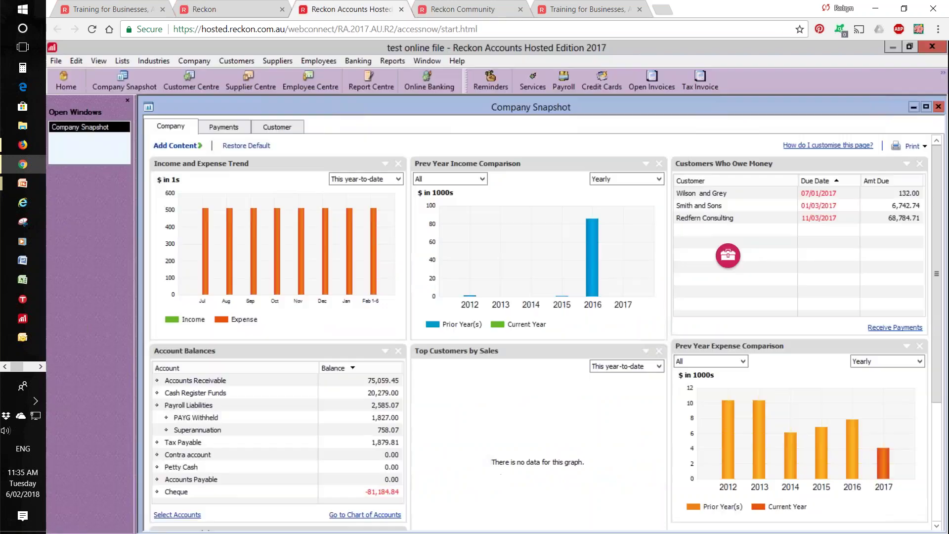
# Start a local backup of the company file, open its options, and check the available drives without changing the B:\ folder.
pyautogui.click(55, 61)
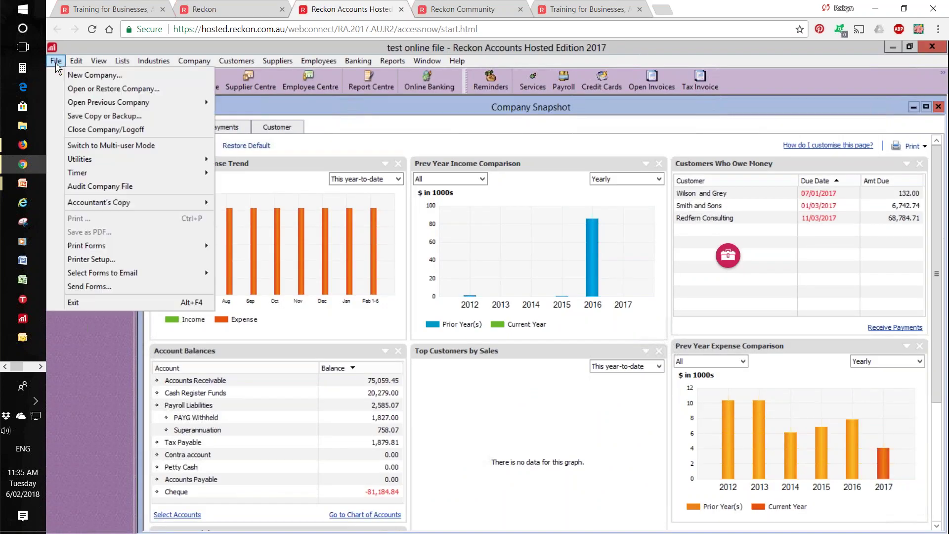
pyautogui.click(110, 120)
pyautogui.click(191, 342)
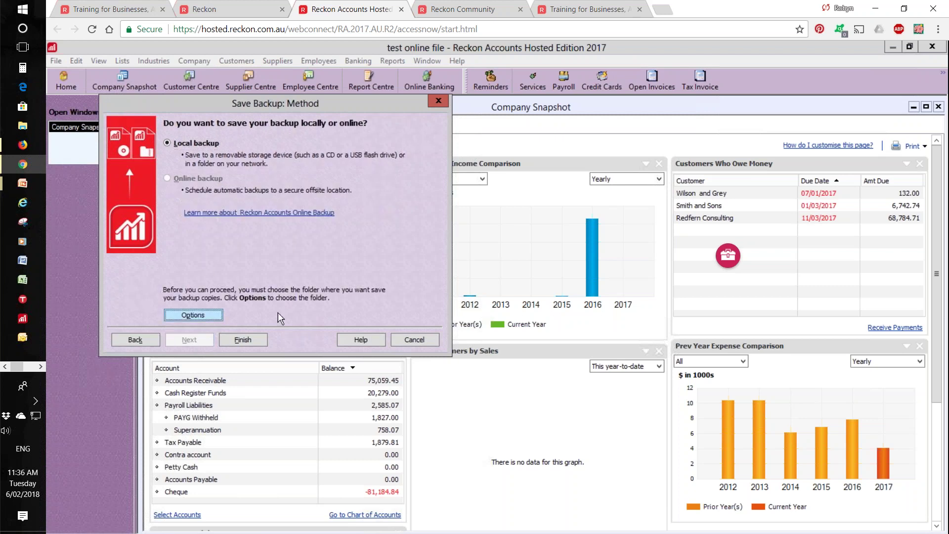
pyautogui.press('Return')
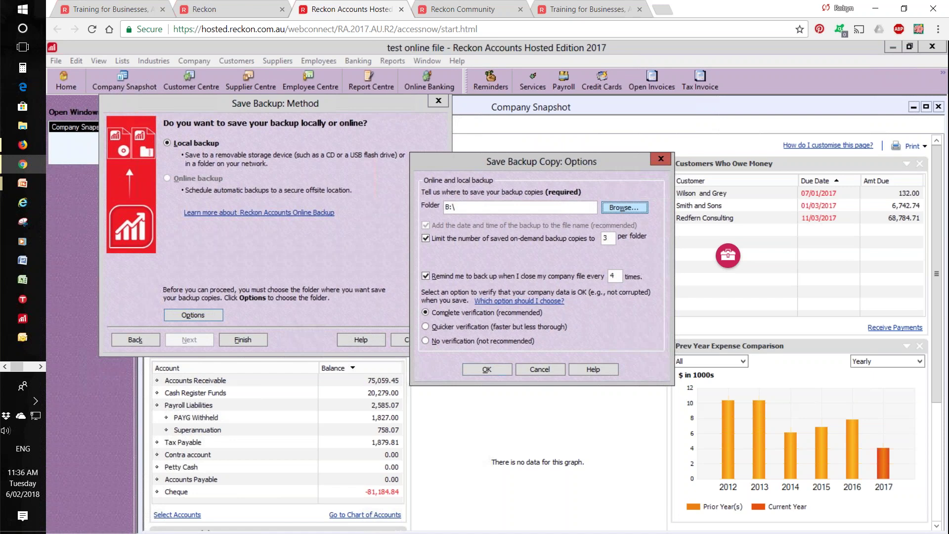
pyautogui.click(624, 208)
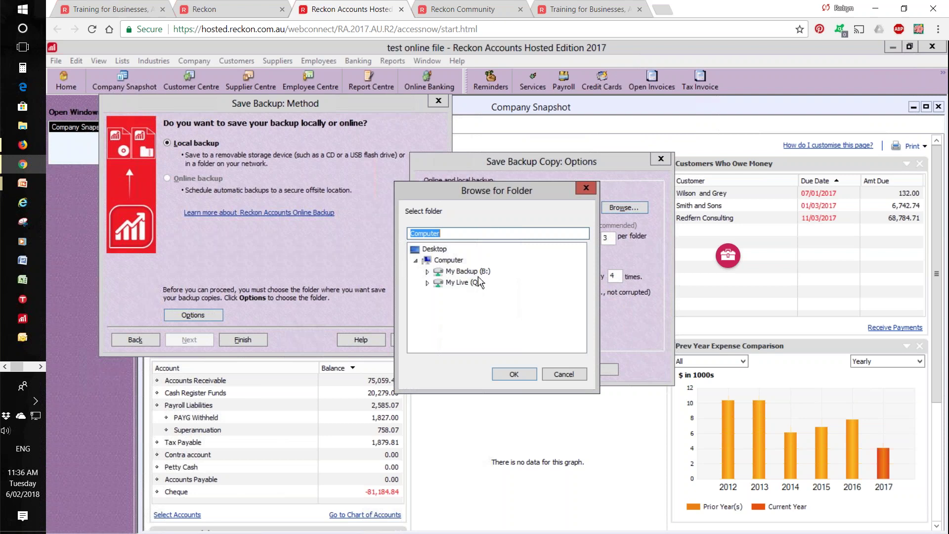
pyautogui.click(554, 380)
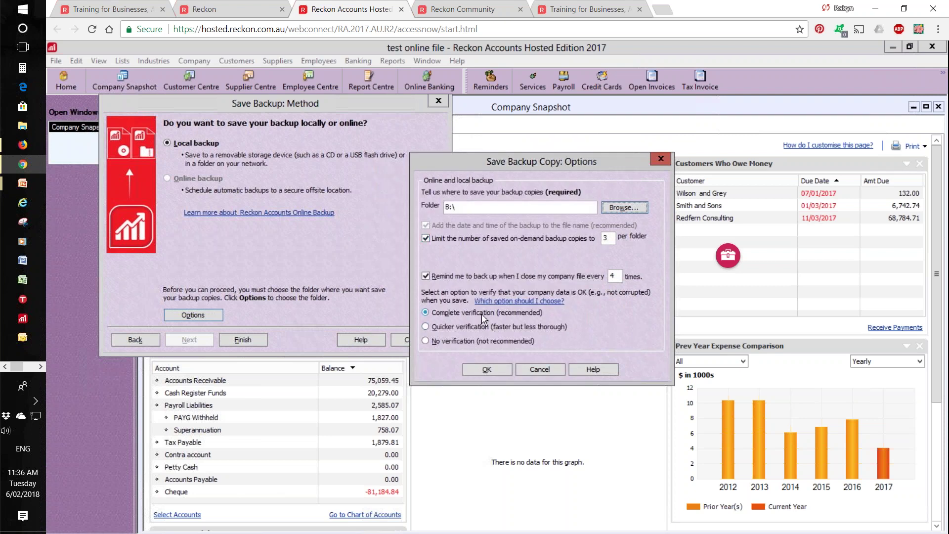
# Set the backup to No verification and save it to B:\.
pyautogui.click(472, 342)
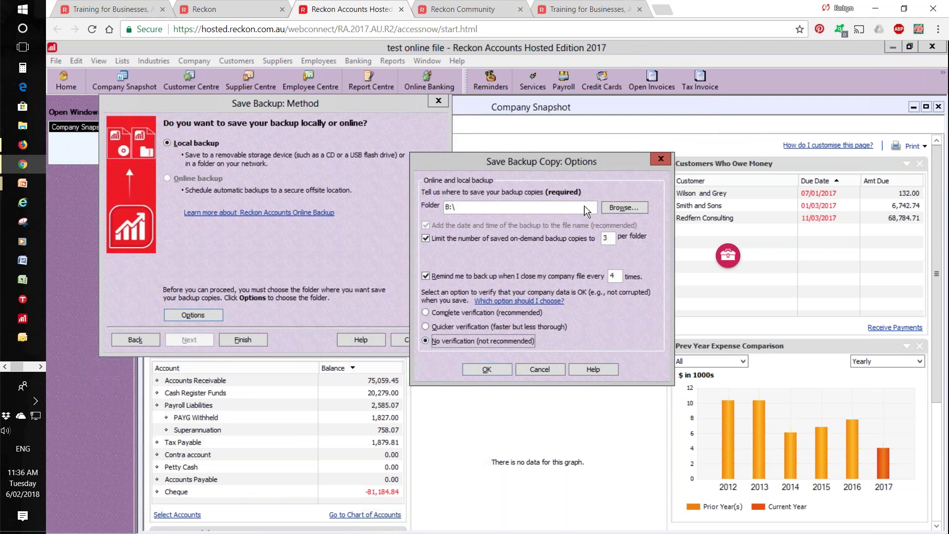
pyautogui.click(494, 370)
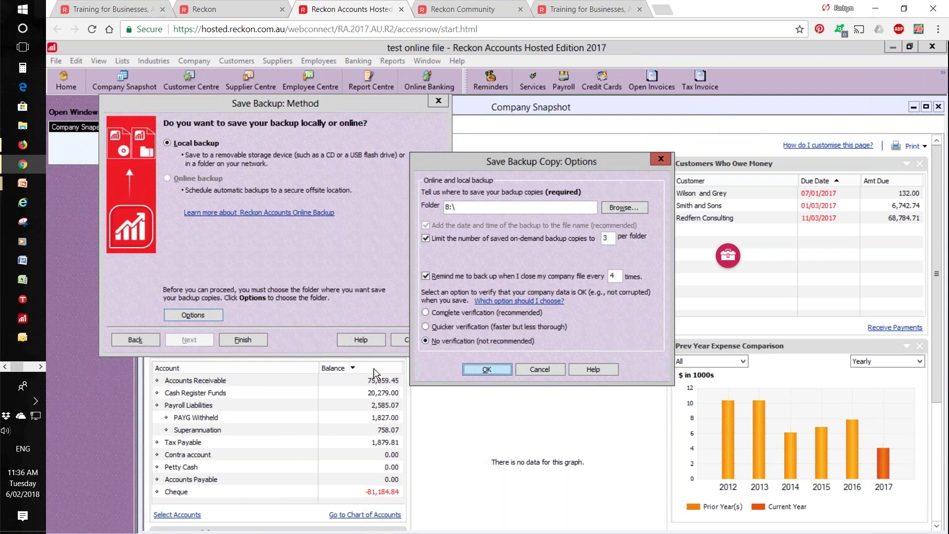
pyautogui.click(239, 342)
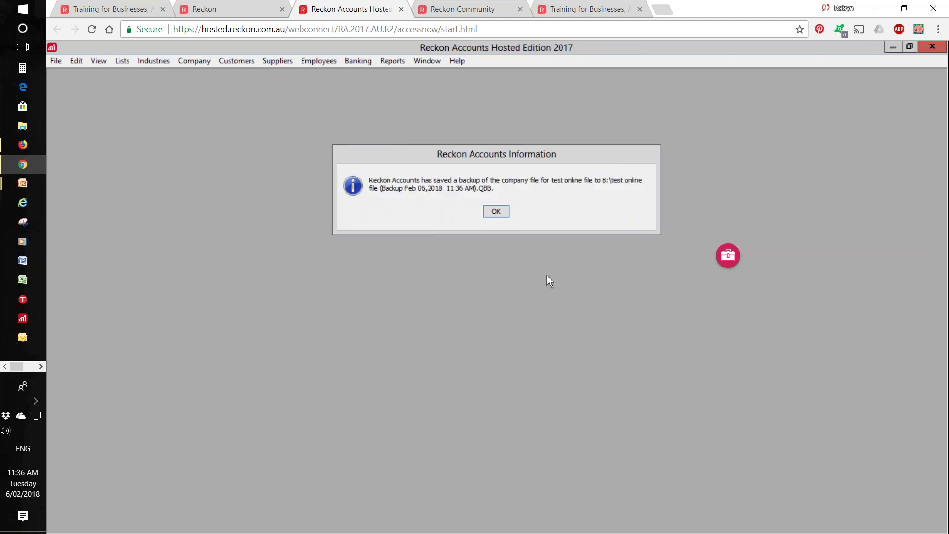
# Dismiss the backup confirmation, start a file download from the toolbox, and set its source to My Backup (B:).
pyautogui.click(495, 215)
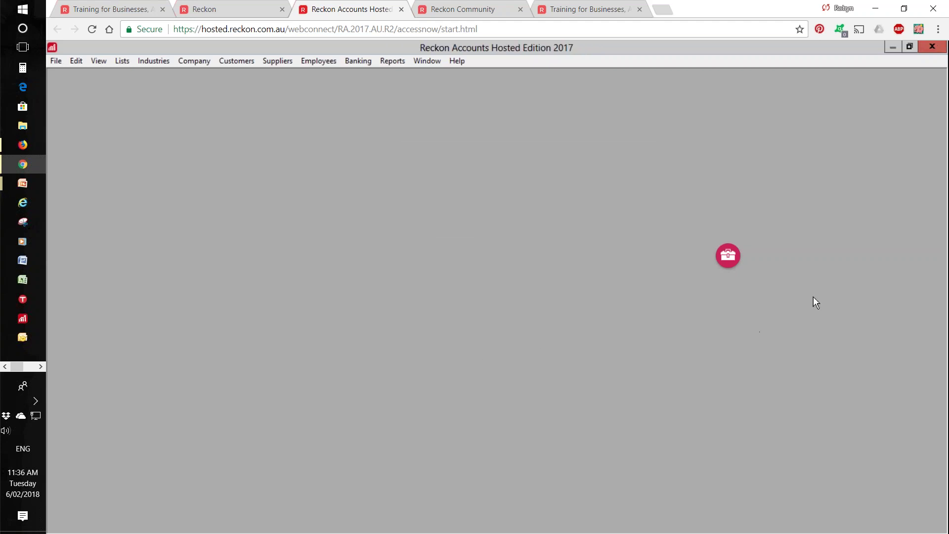
pyautogui.click(731, 256)
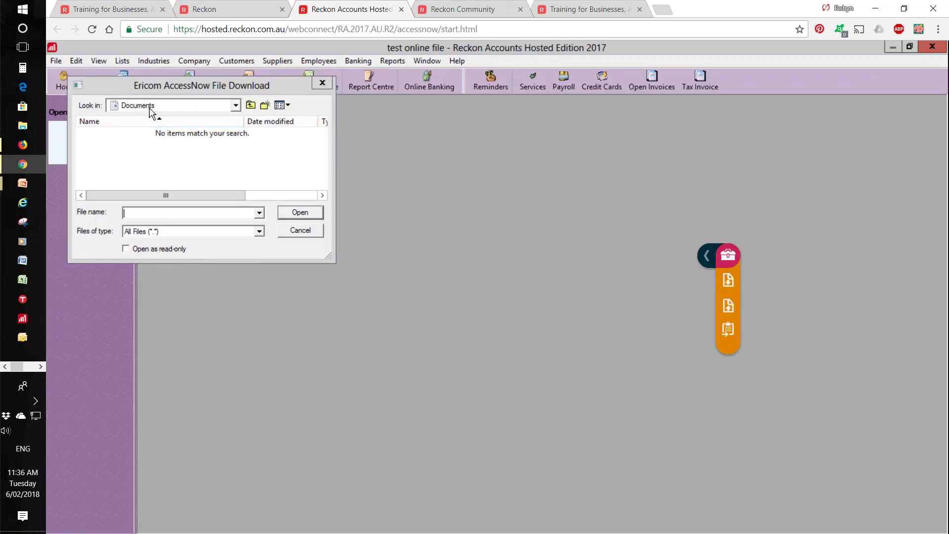
pyautogui.click(148, 106)
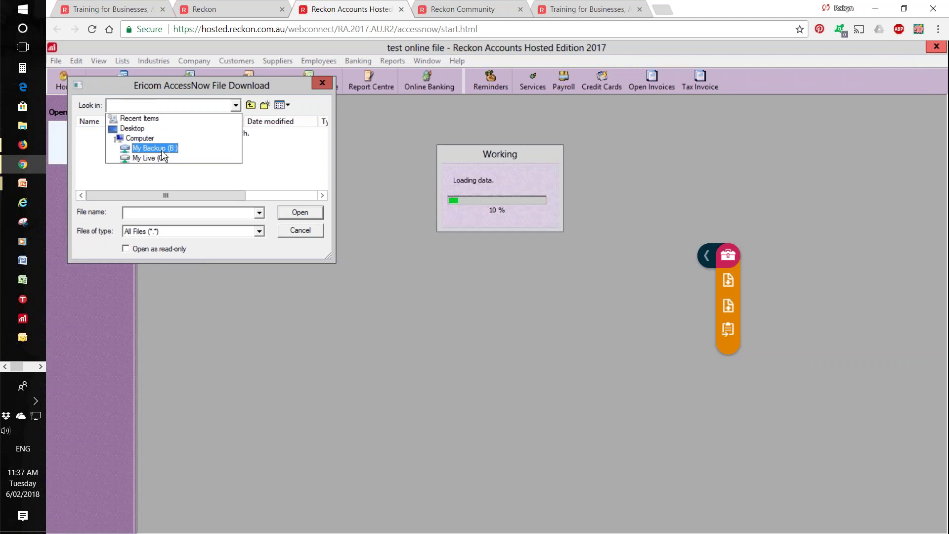
pyautogui.click(161, 149)
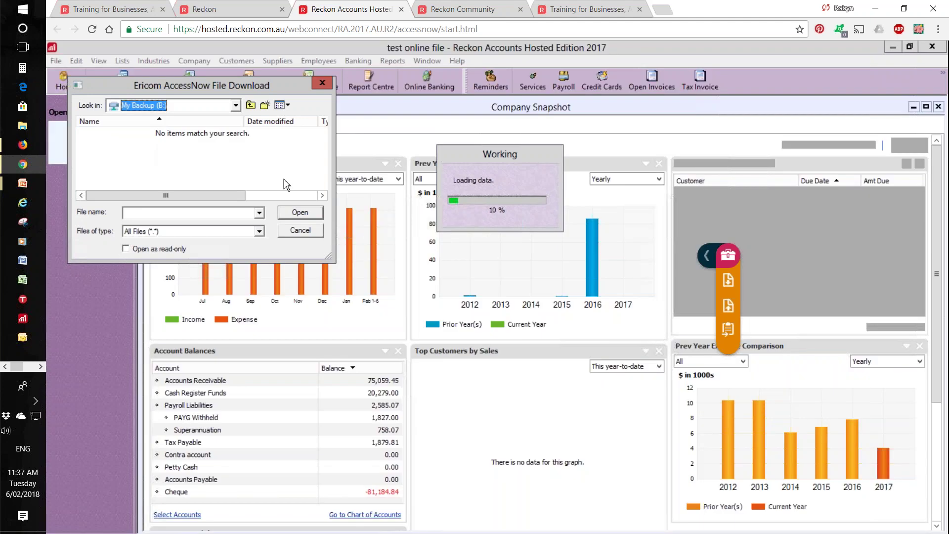
# Sort the backup files by date modified, newest first, and download the test online file backup of Feb 06,2018 11 36 AM.
pyautogui.click(283, 168)
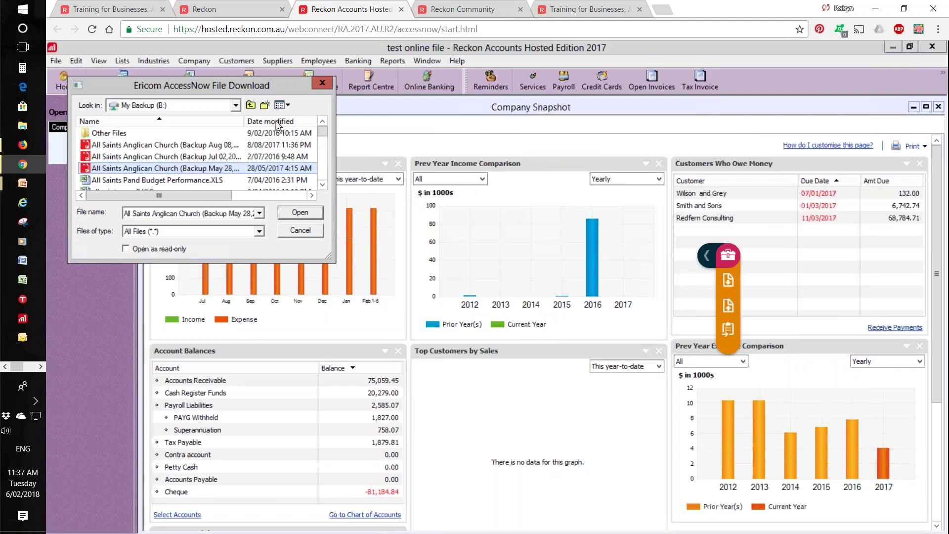
pyautogui.click(278, 122)
pyautogui.click(279, 123)
pyautogui.click(156, 133)
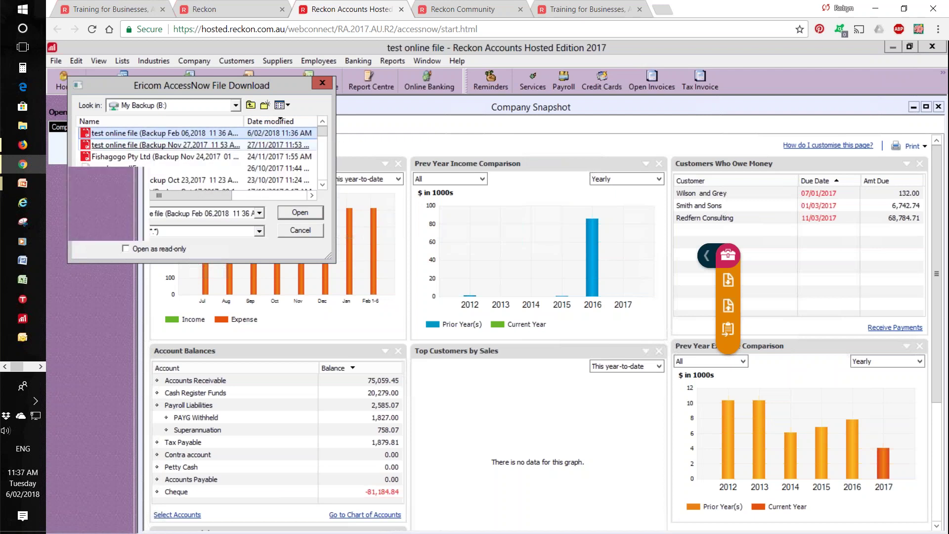
pyautogui.press('Return')
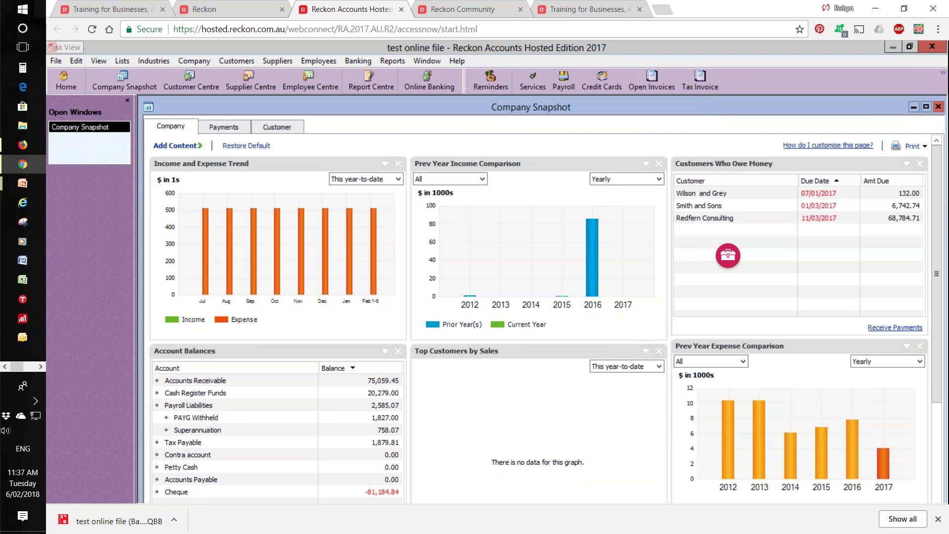
# Start opening a company file and enlarge the Open a Company dialog to show more of My Live (Q:).
pyautogui.click(57, 62)
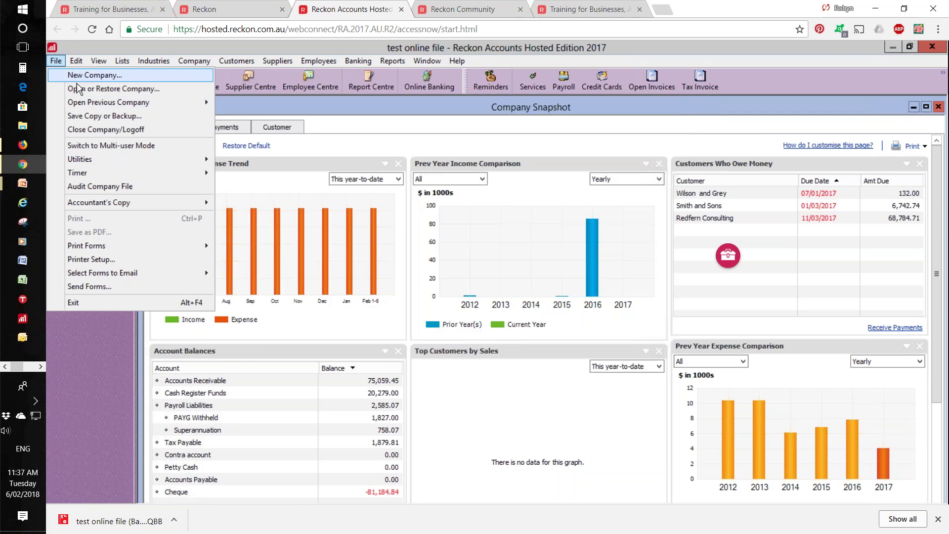
pyautogui.click(77, 88)
pyautogui.press('Escape')
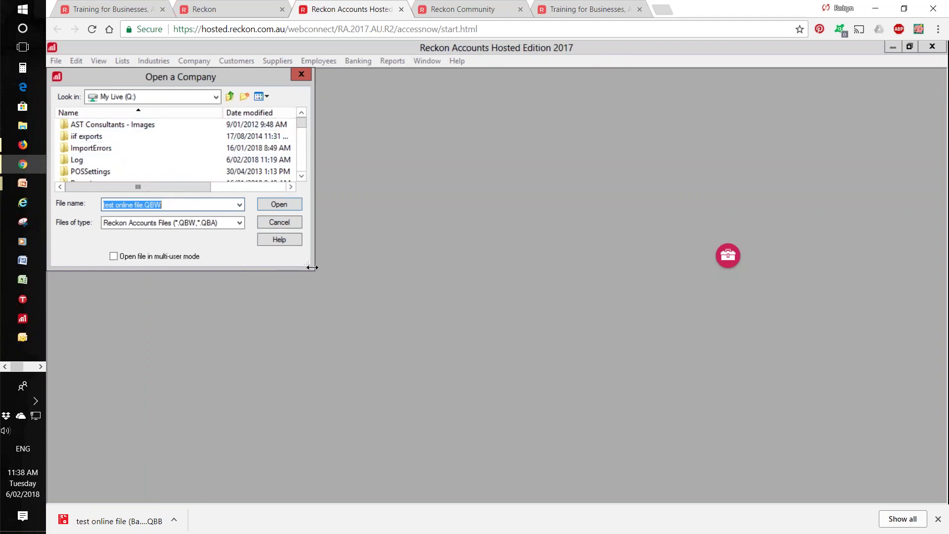
pyautogui.moveTo(600, 475); pyautogui.dragTo(708, 507)
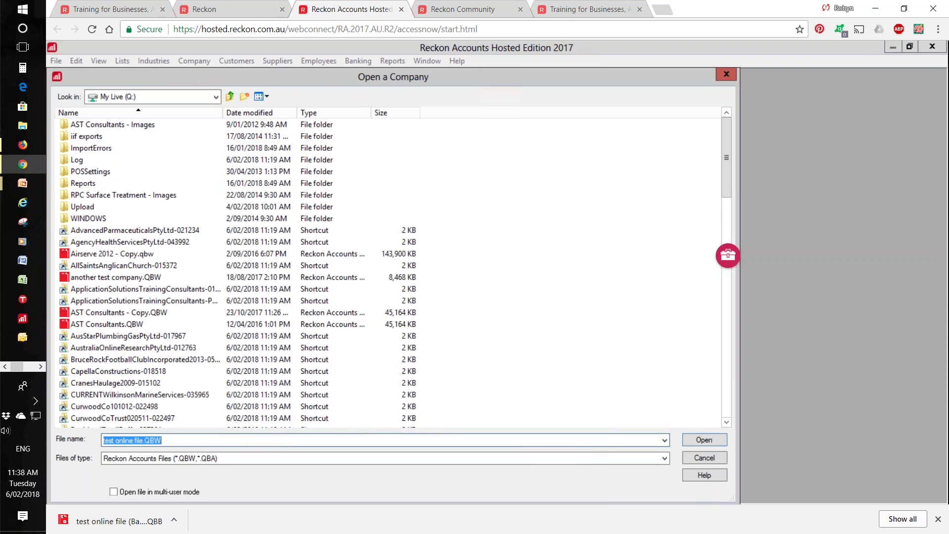
# Find the testonlinefile shortcut on My Live (Q:) and open its folder.
pyautogui.click(728, 387)
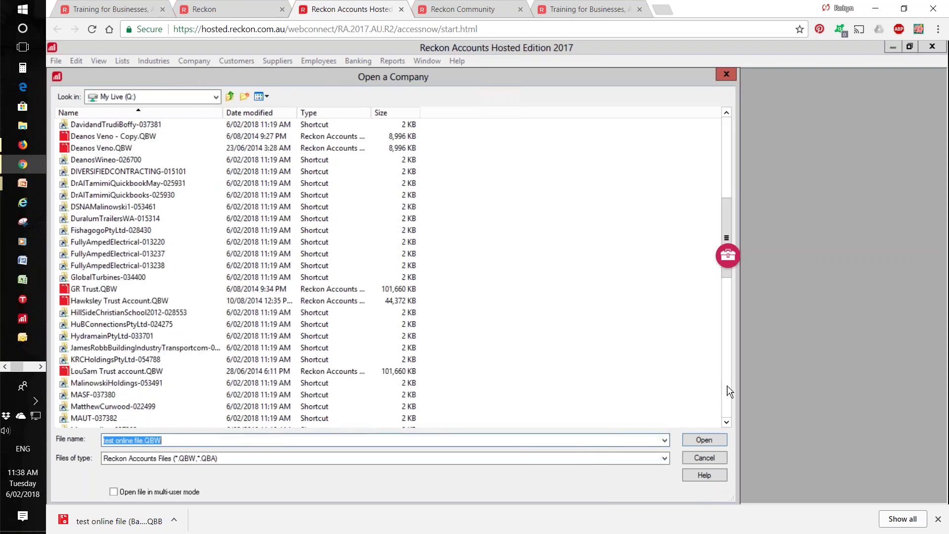
pyautogui.click(728, 391)
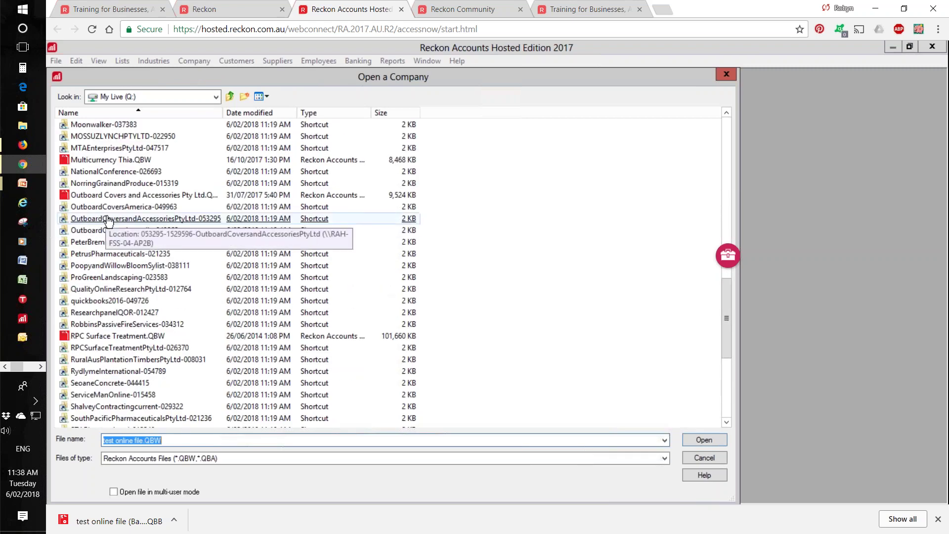
pyautogui.click(727, 411)
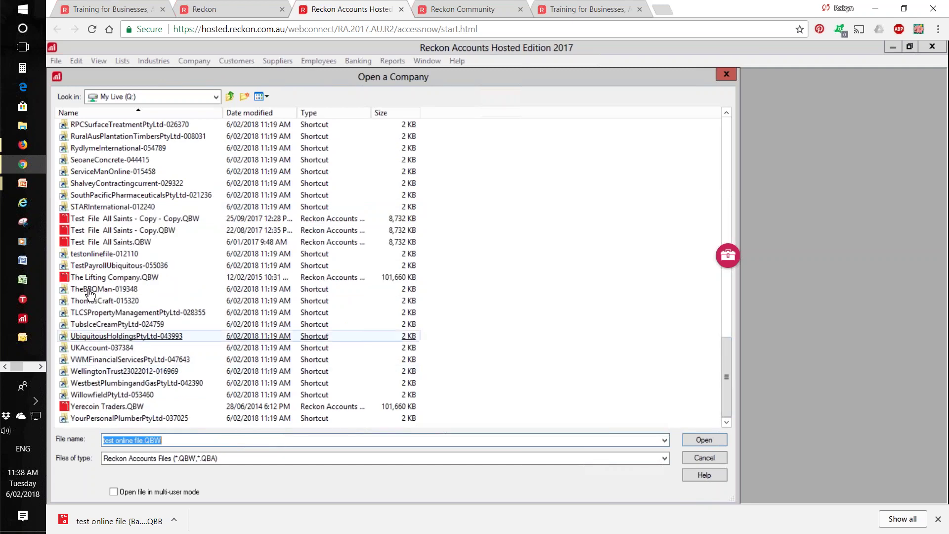
pyautogui.click(98, 254)
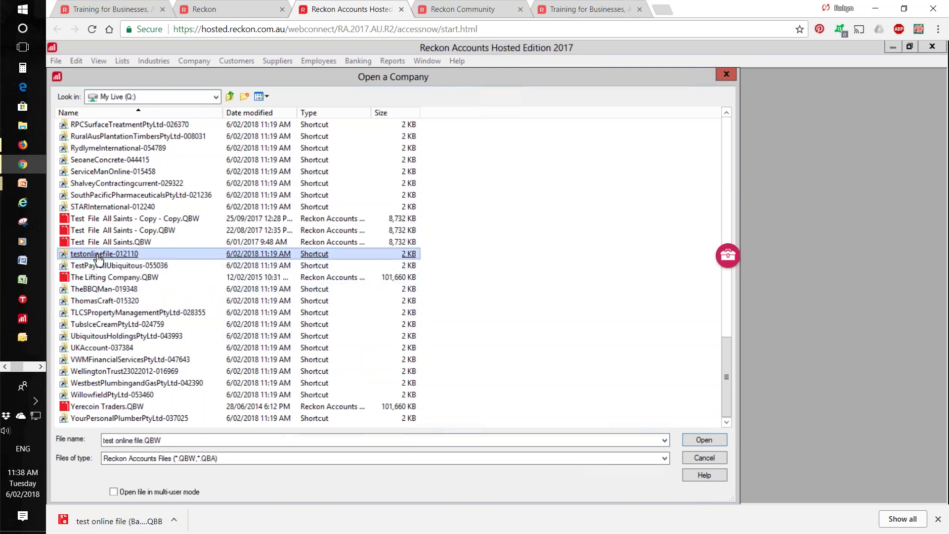
pyautogui.doubleClick(98, 255)
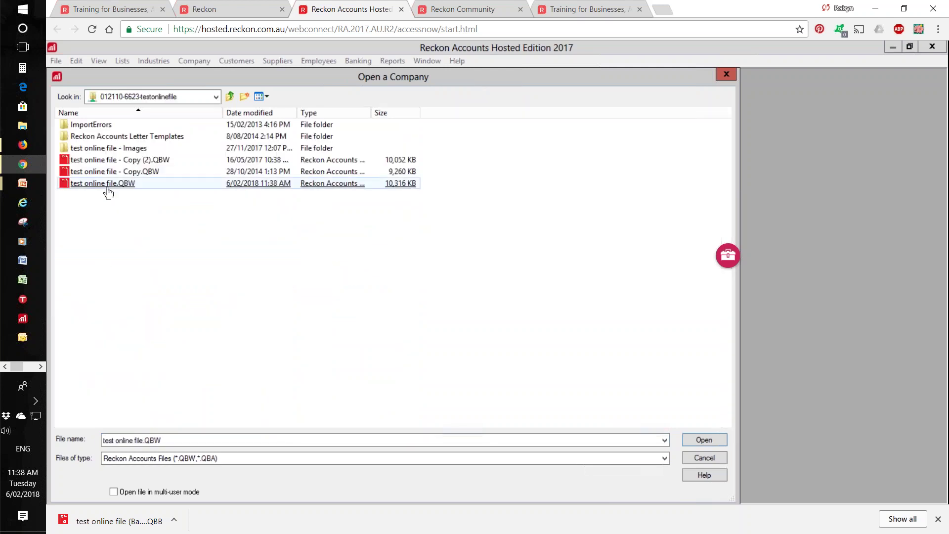
# Duplicate test online file.QBW within its folder and open the original company file as Admin.
pyautogui.click(107, 187)
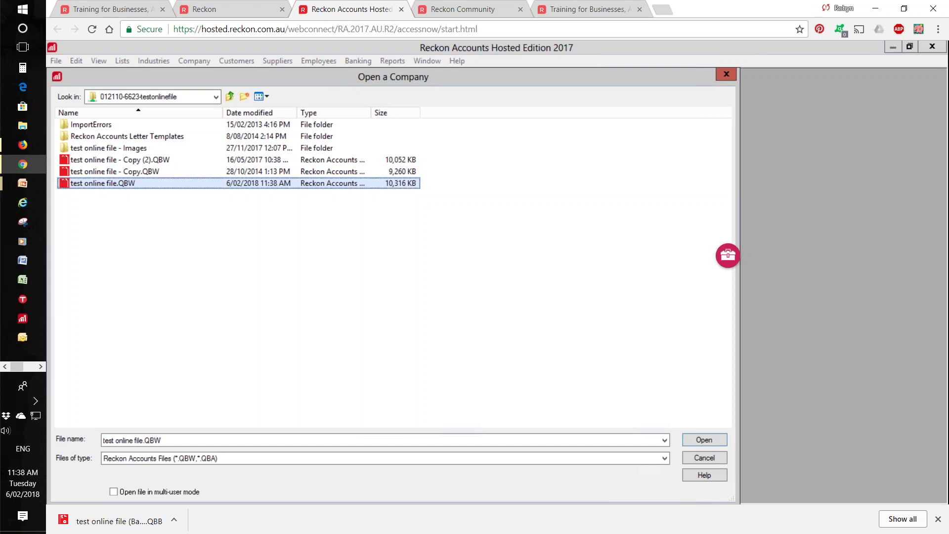
pyautogui.hotkey('ctrl', 'v')
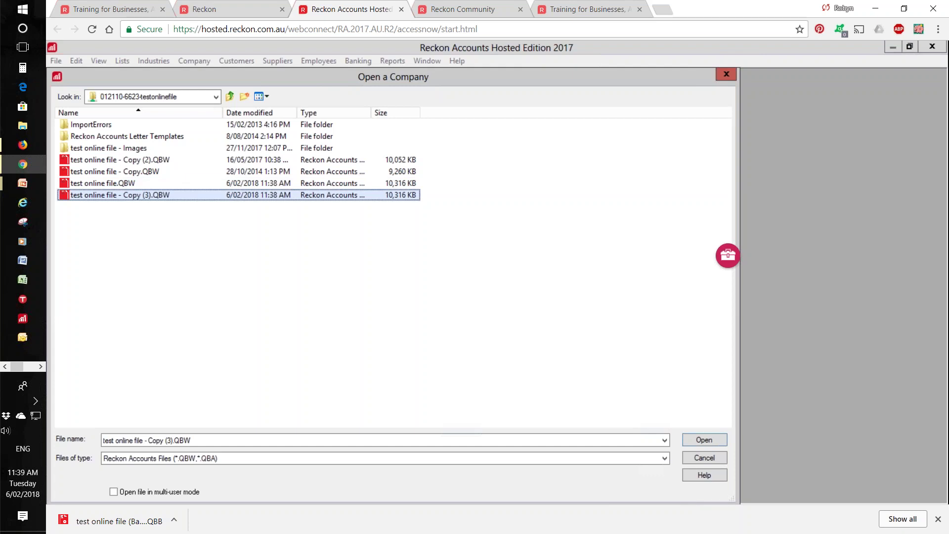
pyautogui.click(120, 184)
pyautogui.press('Return')
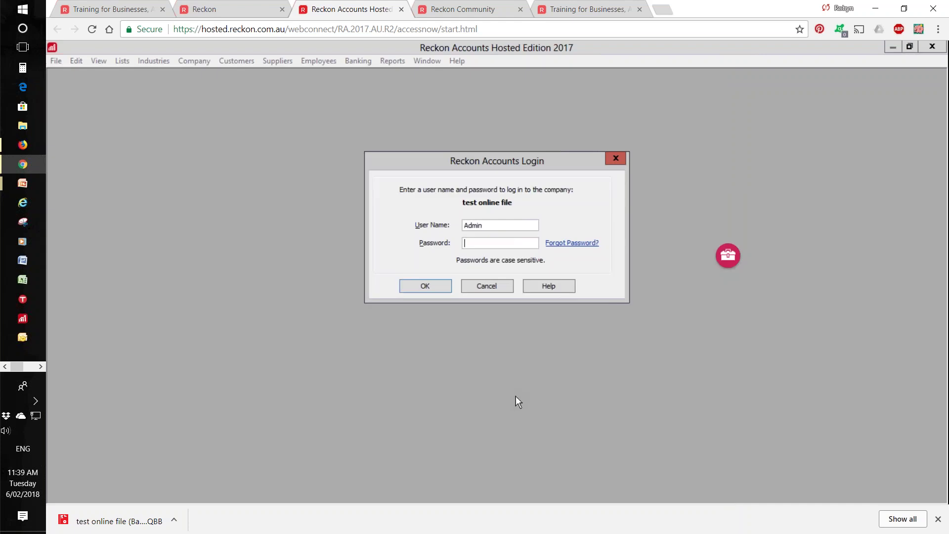
pyautogui.press('Return')
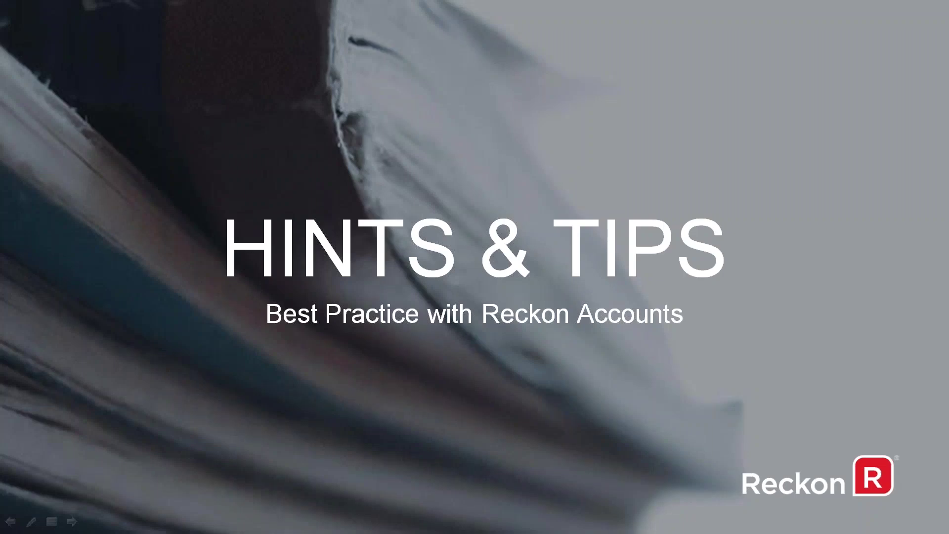
# Advance the presentation from the Hints & Tips slide through Change your Password to the Faster Log Ins slide.
pyautogui.click(381, 226)
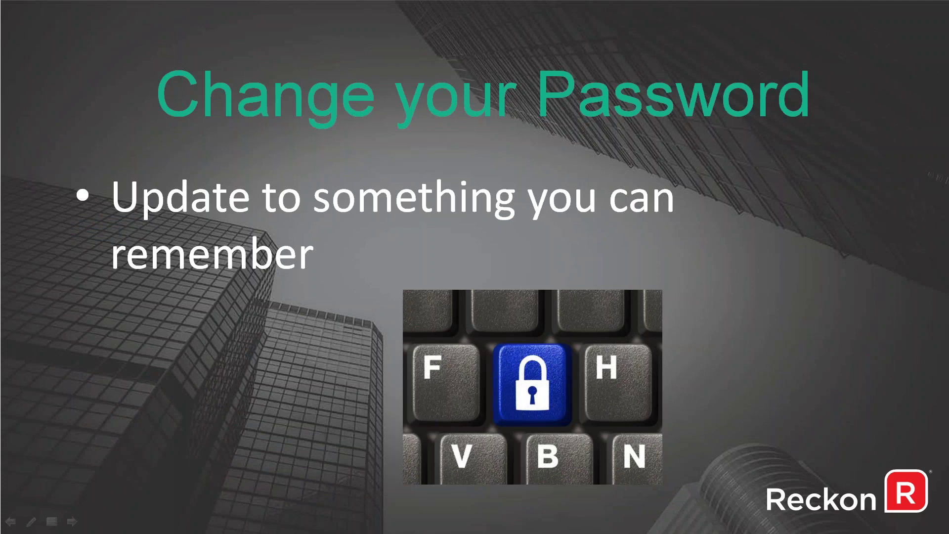
pyautogui.press('Right')
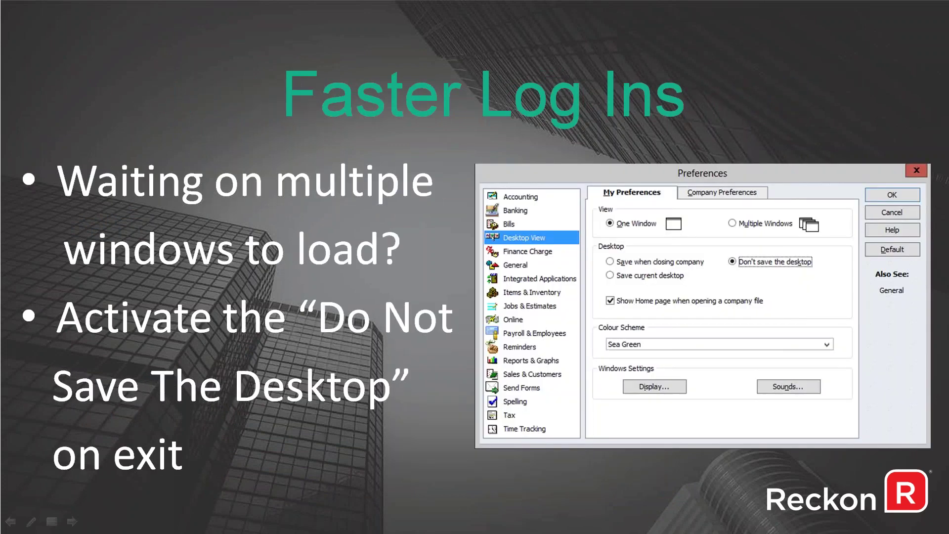
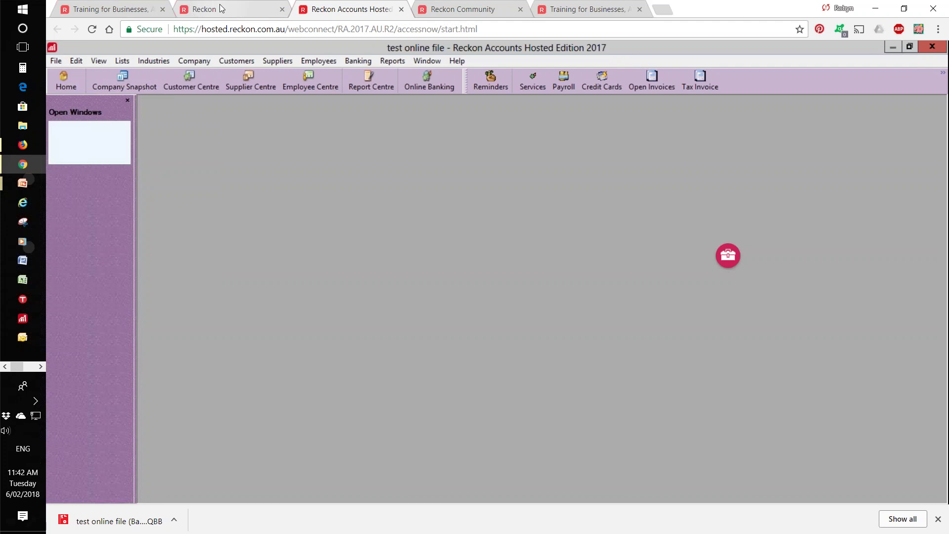
# Switch to the browser, open the Reckon portal dashboard, and view its settings options and the hosted company file's file commands.
pyautogui.click(221, 9)
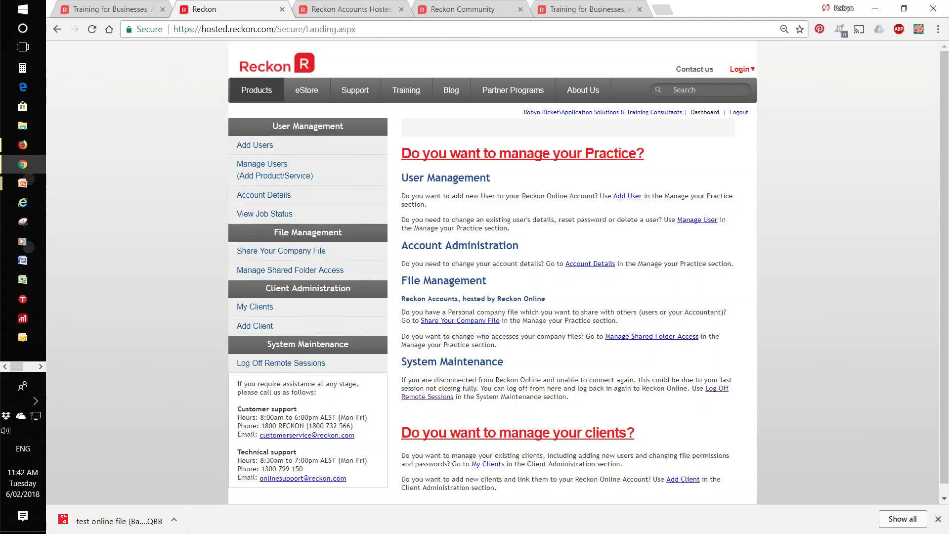
pyautogui.click(712, 113)
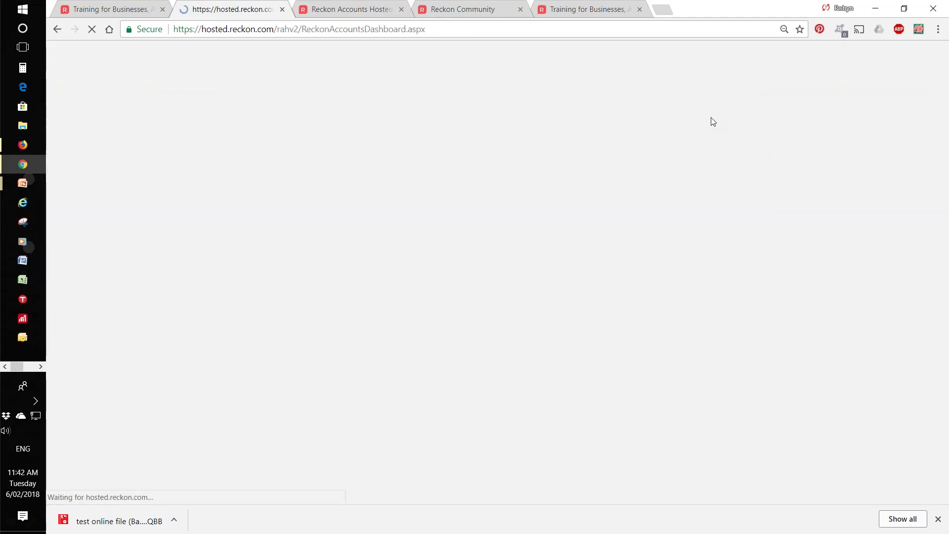
pyautogui.click(742, 57)
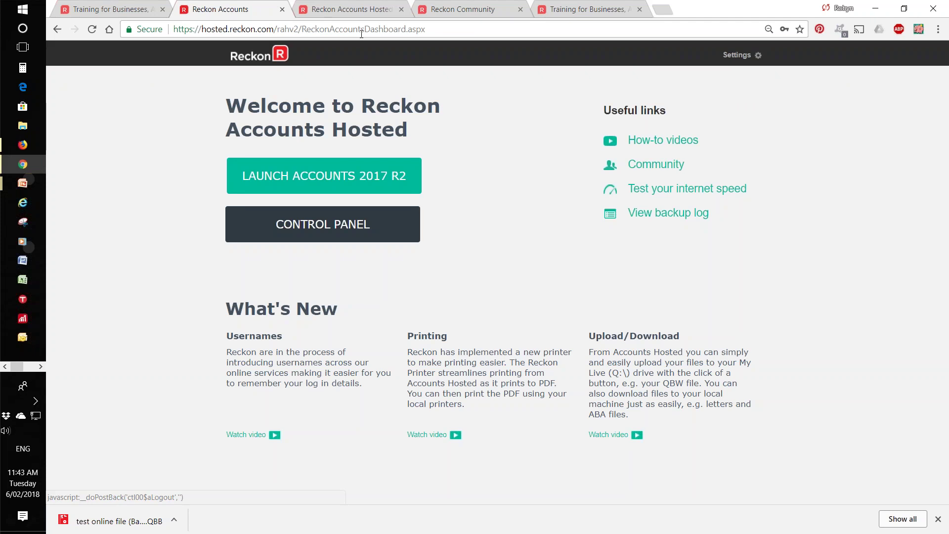
pyautogui.click(348, 7)
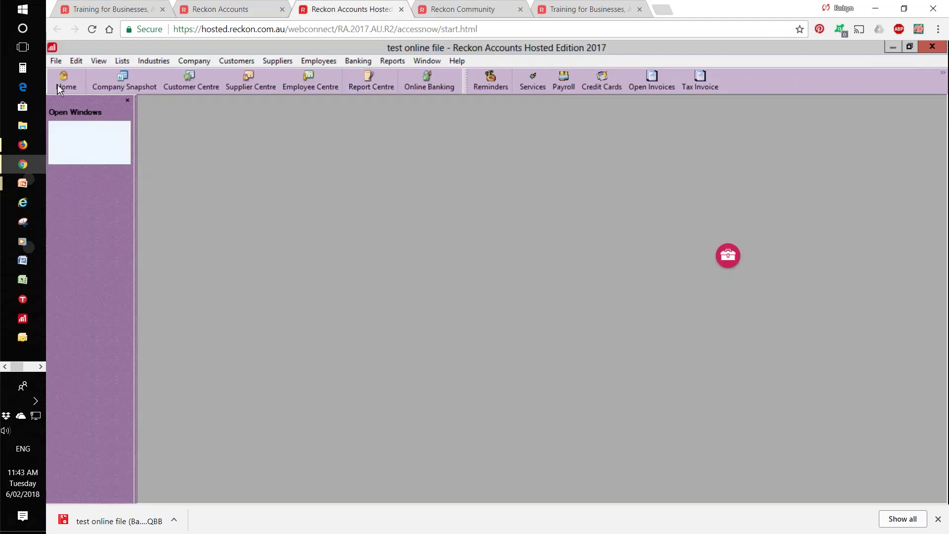
pyautogui.click(55, 63)
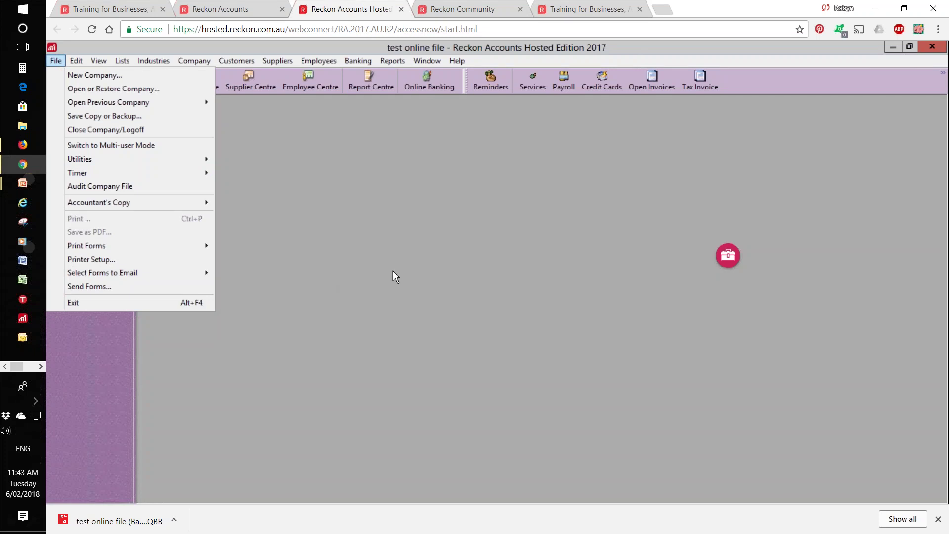
pyautogui.click(458, 274)
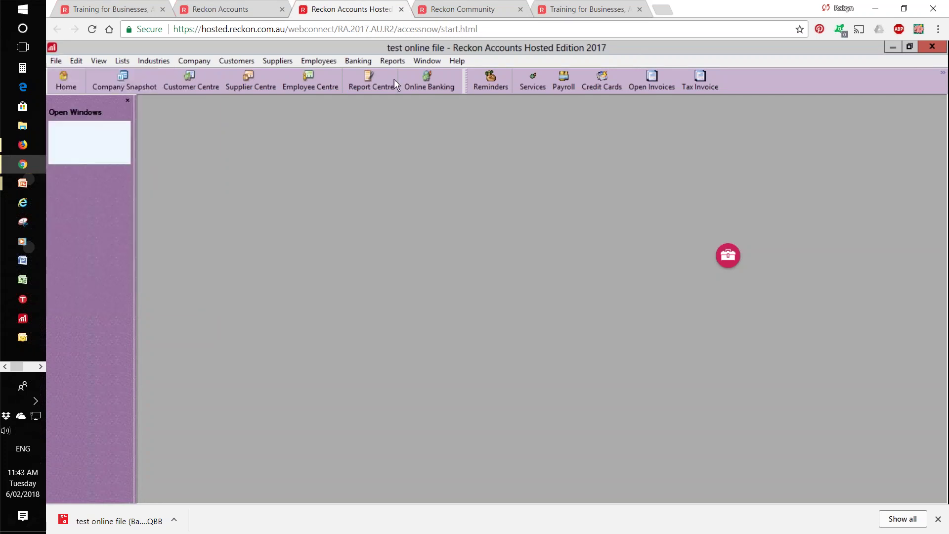
# Open the company file's Users and Roles setup and view the roles assigned to each listed user.
pyautogui.click(187, 60)
pyautogui.moveTo(200, 124)
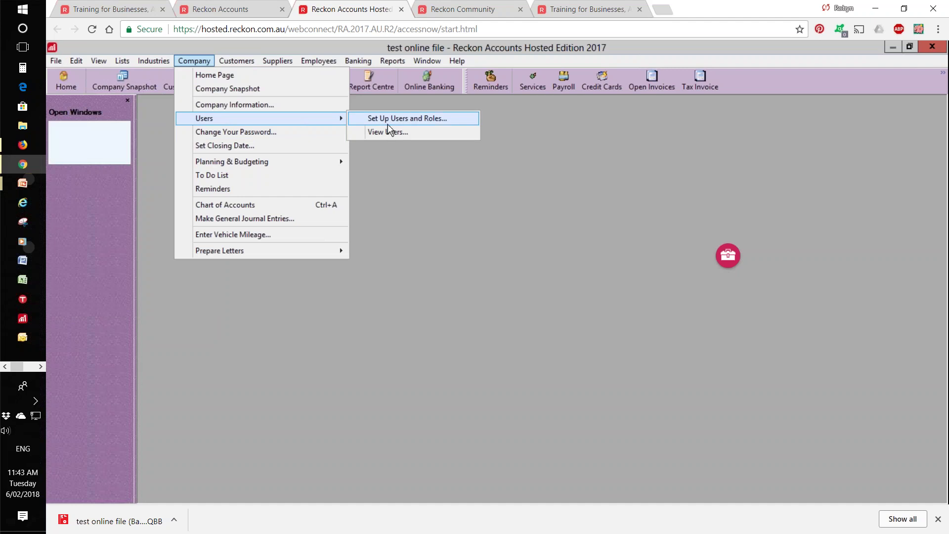
pyautogui.click(405, 121)
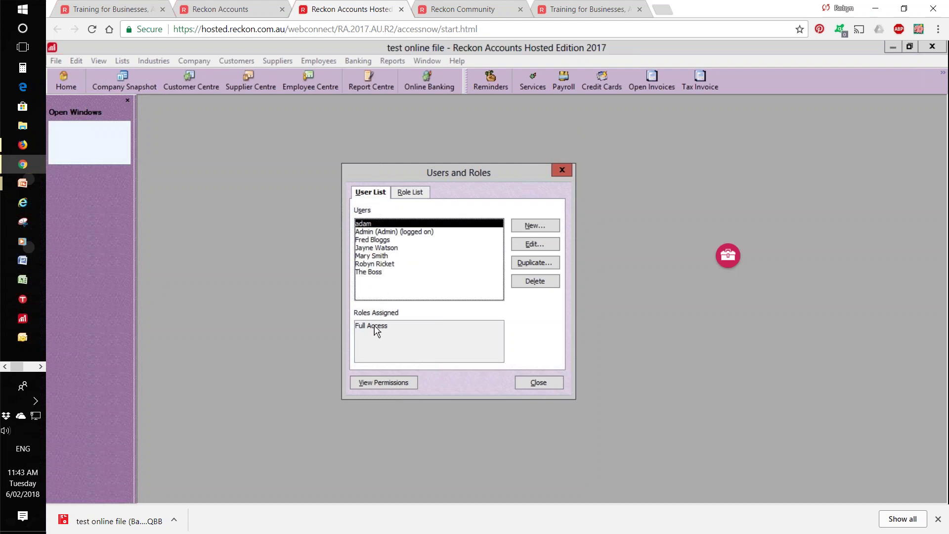
pyautogui.click(379, 233)
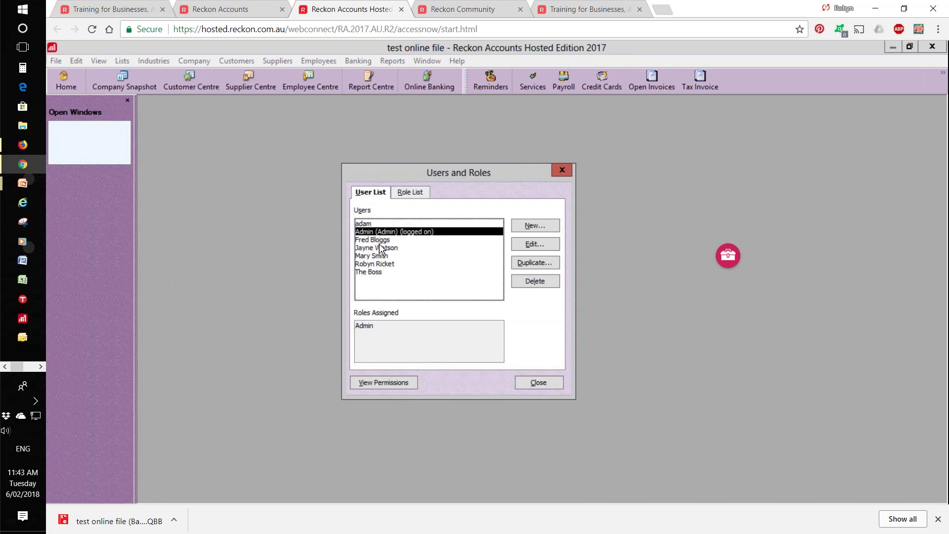
pyautogui.click(378, 240)
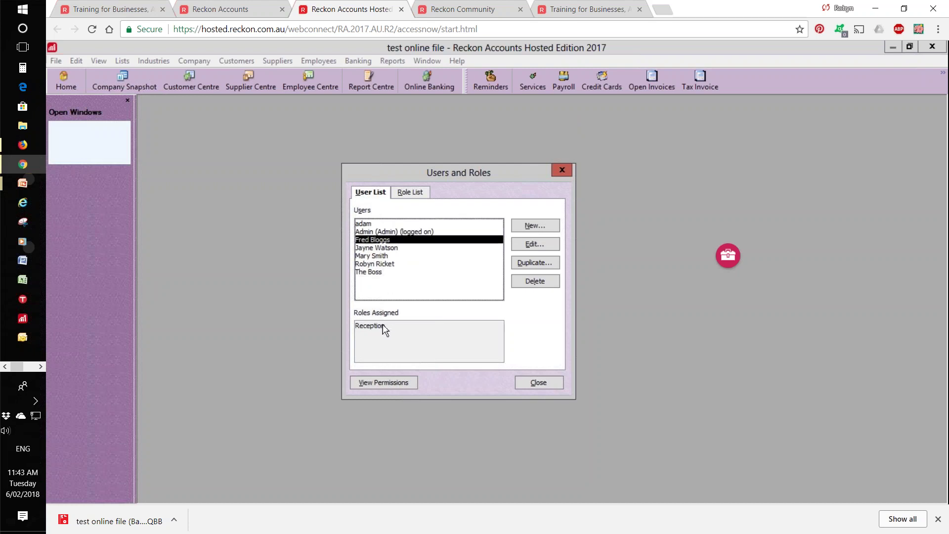
pyautogui.click(384, 249)
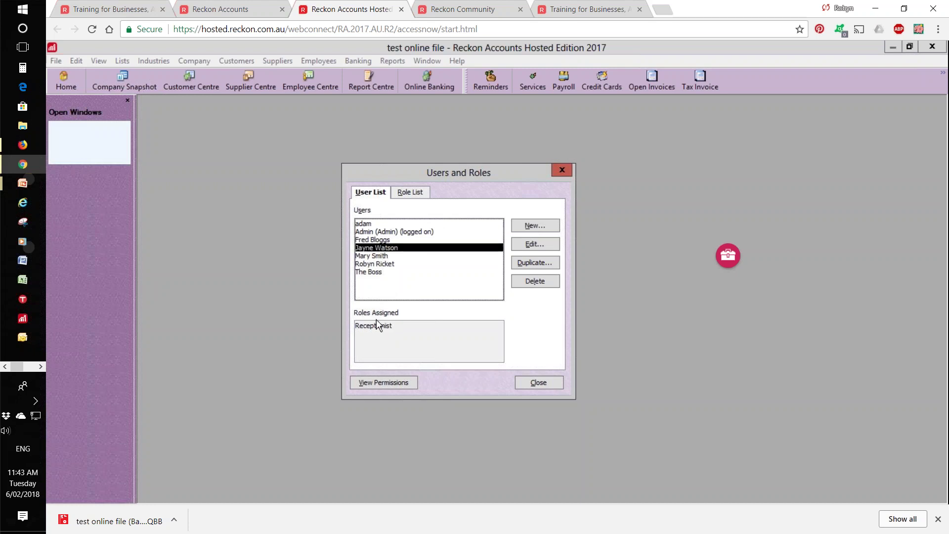
pyautogui.click(378, 256)
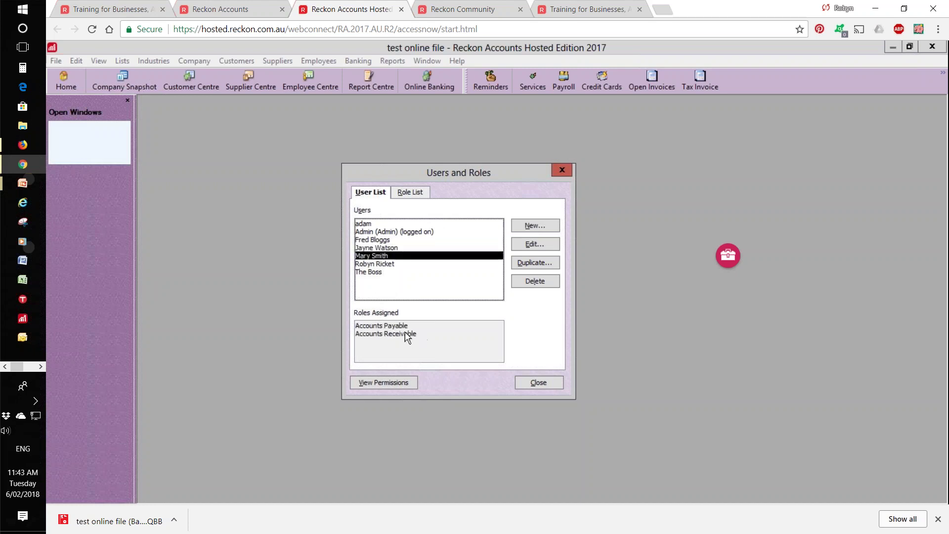
pyautogui.click(376, 265)
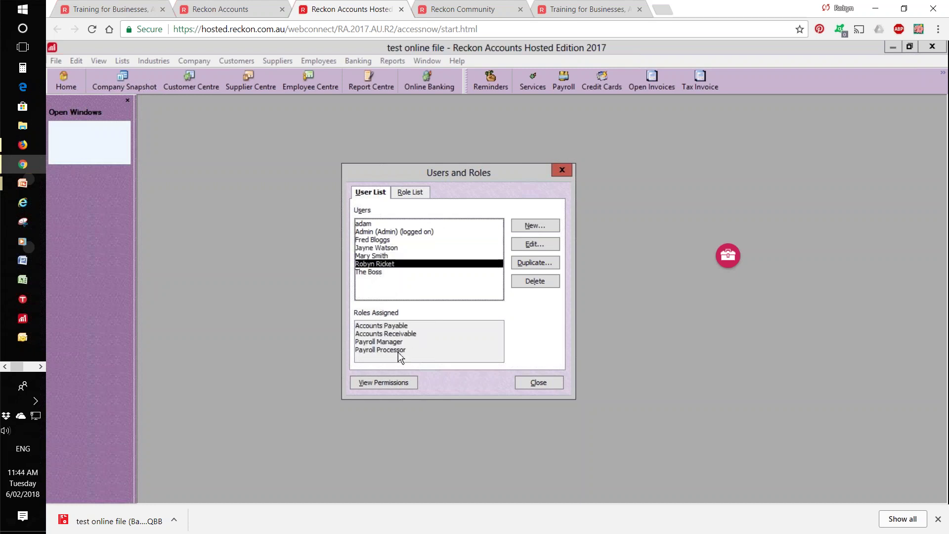
# View the roles assigned to The Boss, and examine the available roles, including the users assigned to Reception.
pyautogui.click(373, 272)
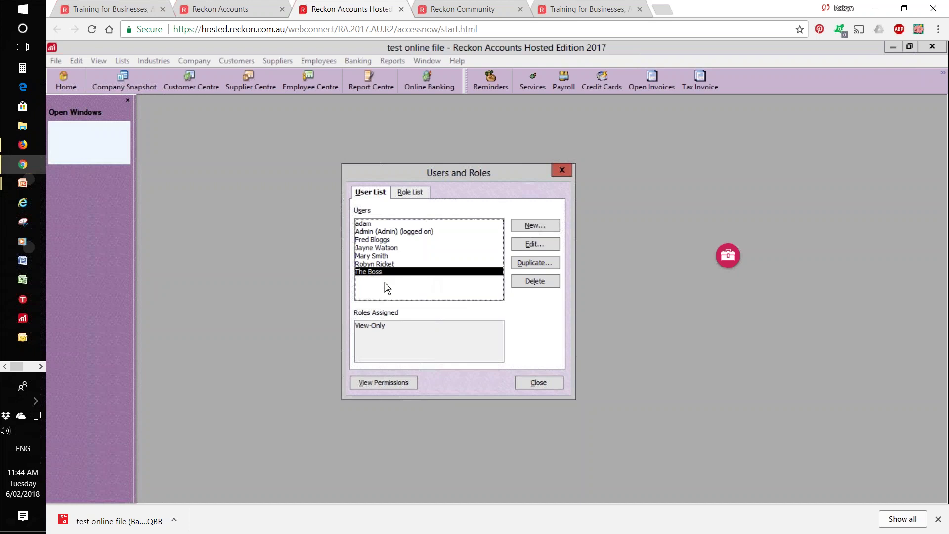
pyautogui.click(412, 194)
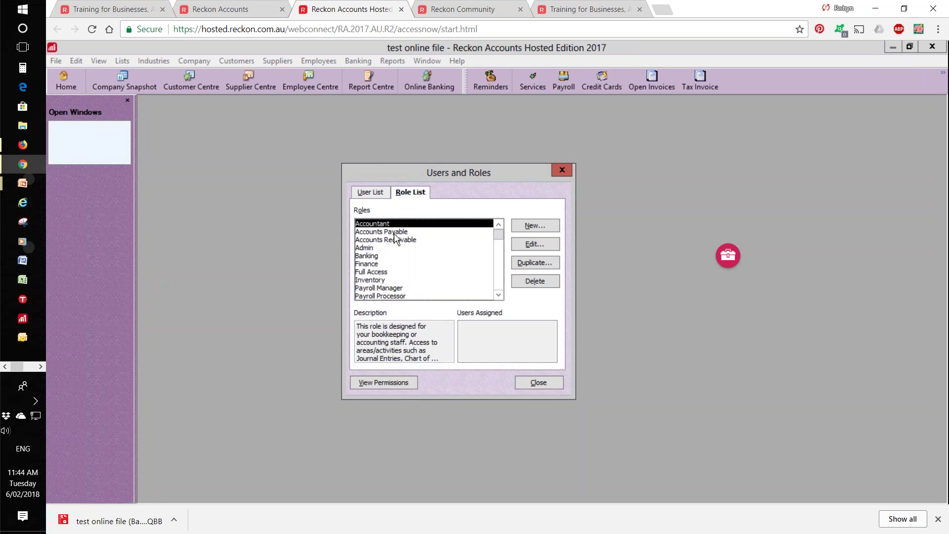
pyautogui.click(497, 295)
pyautogui.click(497, 295)
pyautogui.click(497, 295)
pyautogui.click(497, 295)
pyautogui.click(497, 295)
pyautogui.click(497, 296)
pyautogui.click(372, 266)
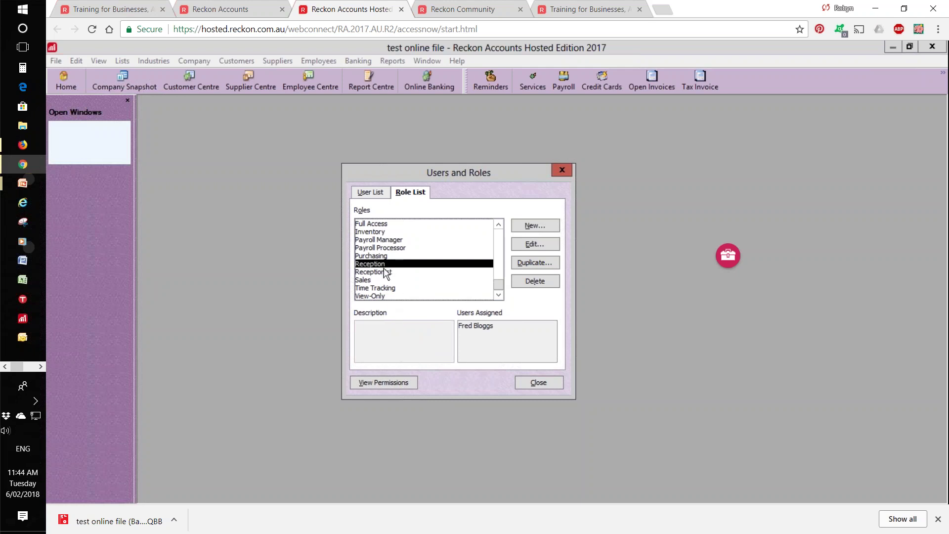
pyautogui.click(499, 253)
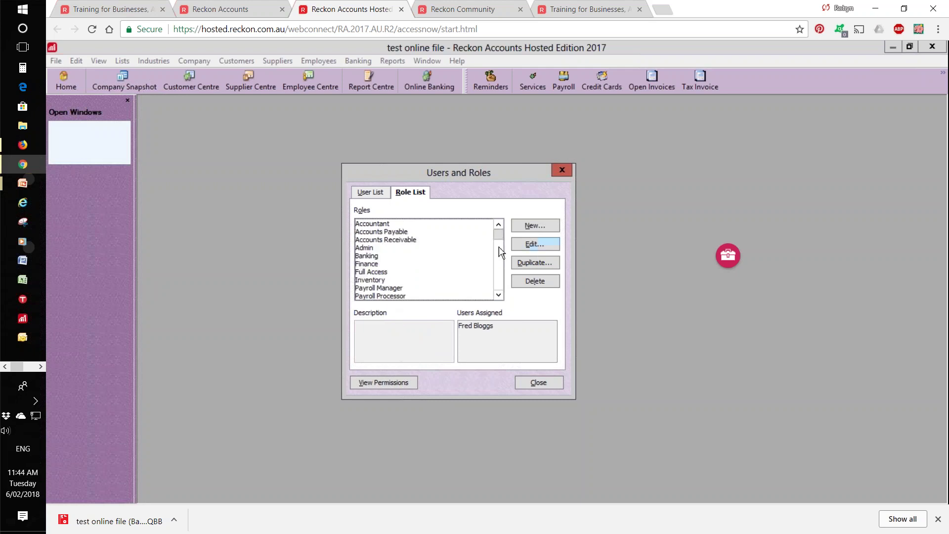
# Draft a new role with partial Customer Centre access for creating entries and viewing balances, and discard it.
pyautogui.click(533, 227)
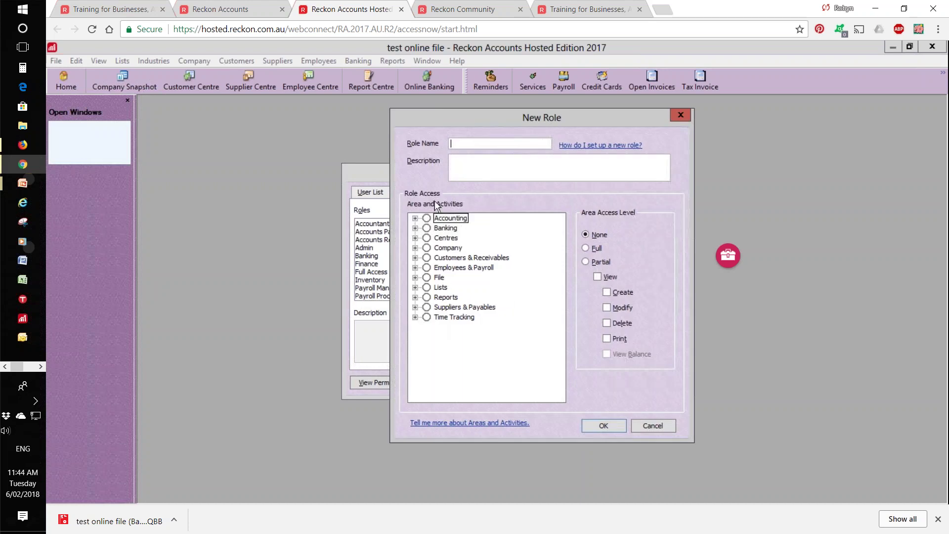
pyautogui.click(416, 238)
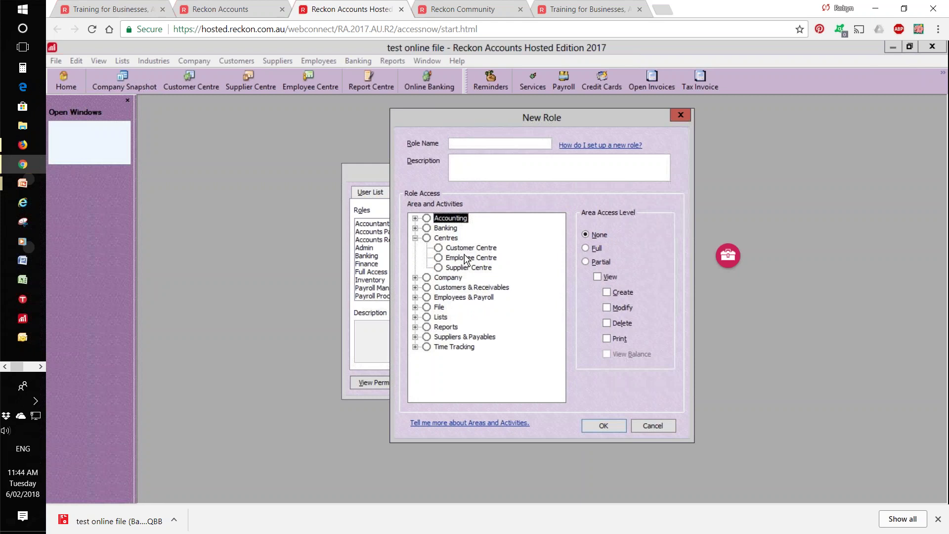
pyautogui.click(437, 249)
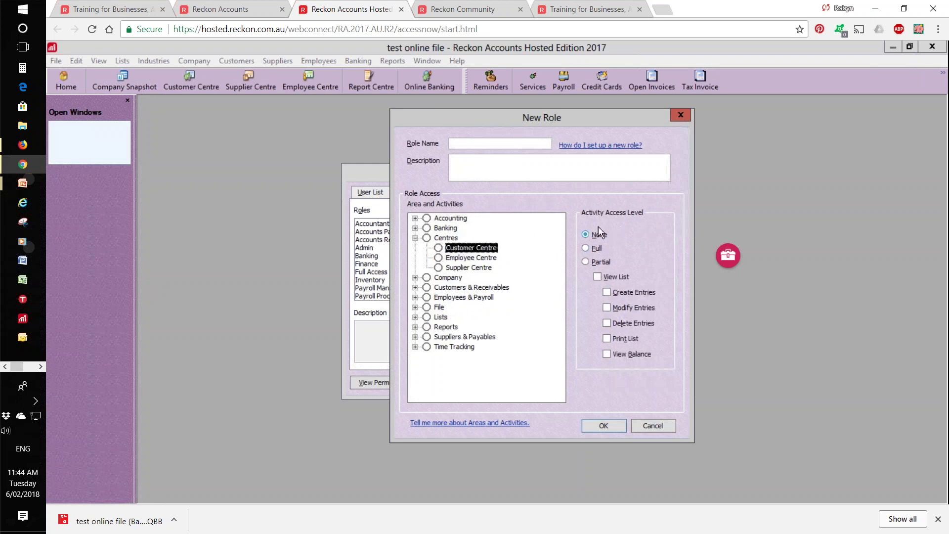
pyautogui.click(613, 296)
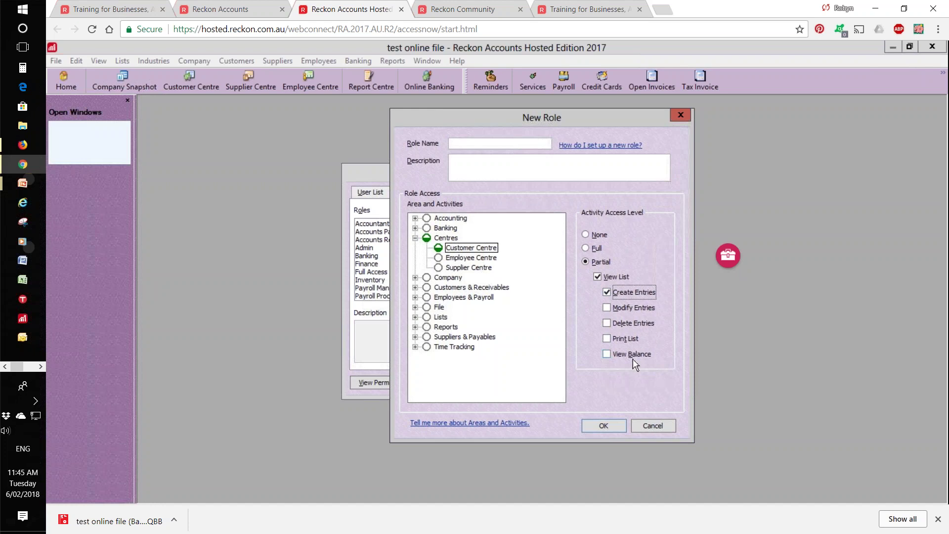
pyautogui.click(606, 355)
pyautogui.click(653, 426)
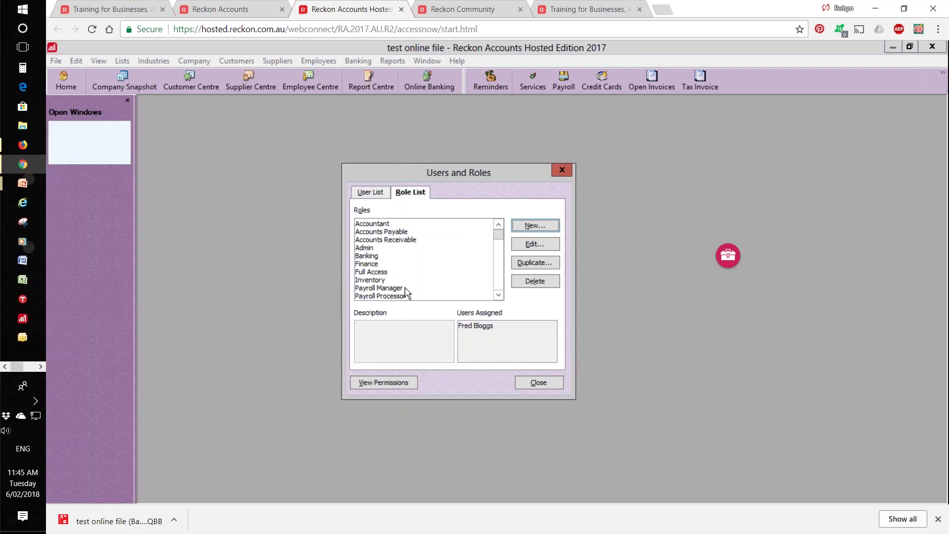
# Open the Reception role for editing and examine its Banking access for the contra account, petty cash and cheques.
pyautogui.click(498, 295)
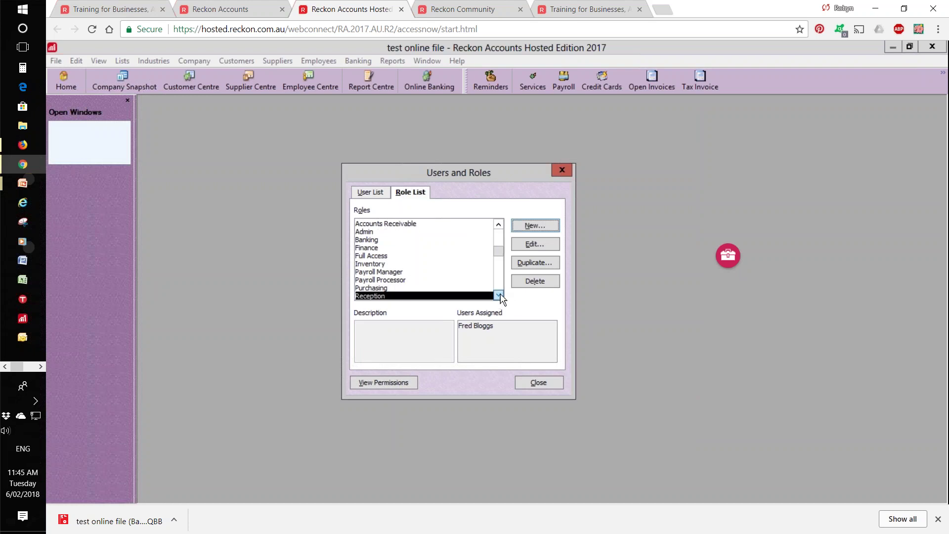
pyautogui.click(533, 241)
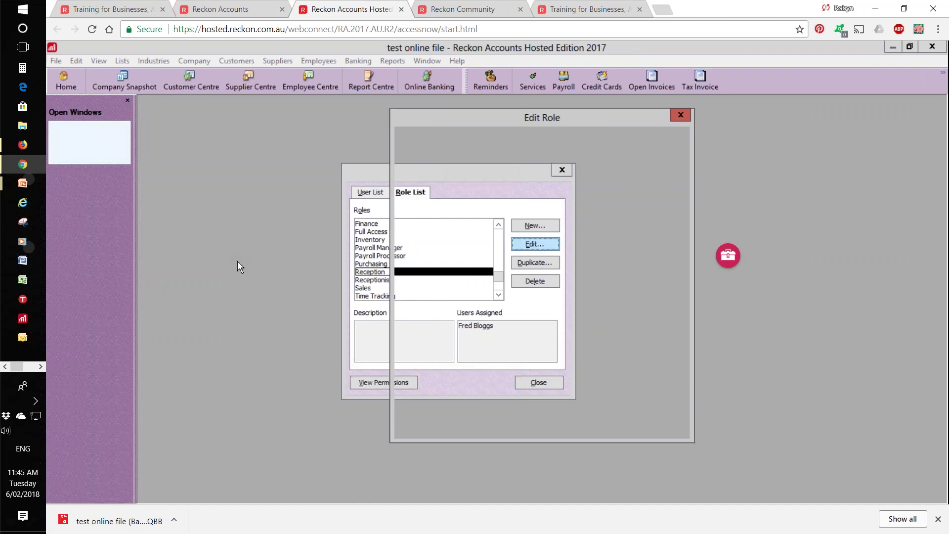
pyautogui.click(414, 228)
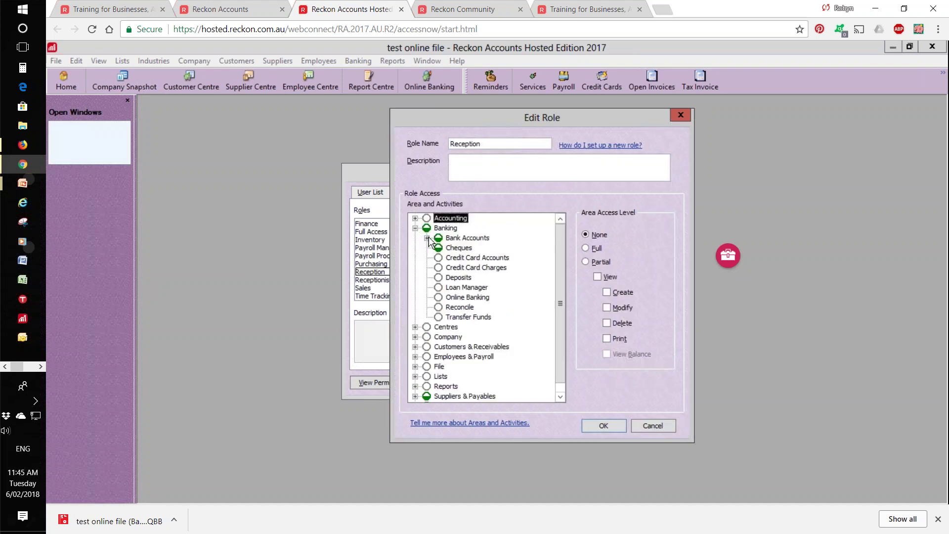
pyautogui.click(427, 238)
pyautogui.click(470, 272)
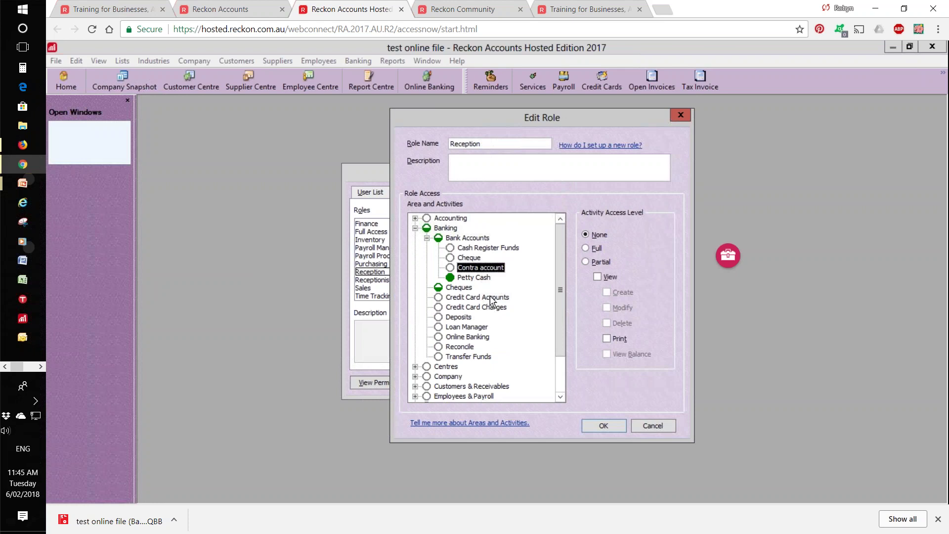
pyautogui.click(482, 279)
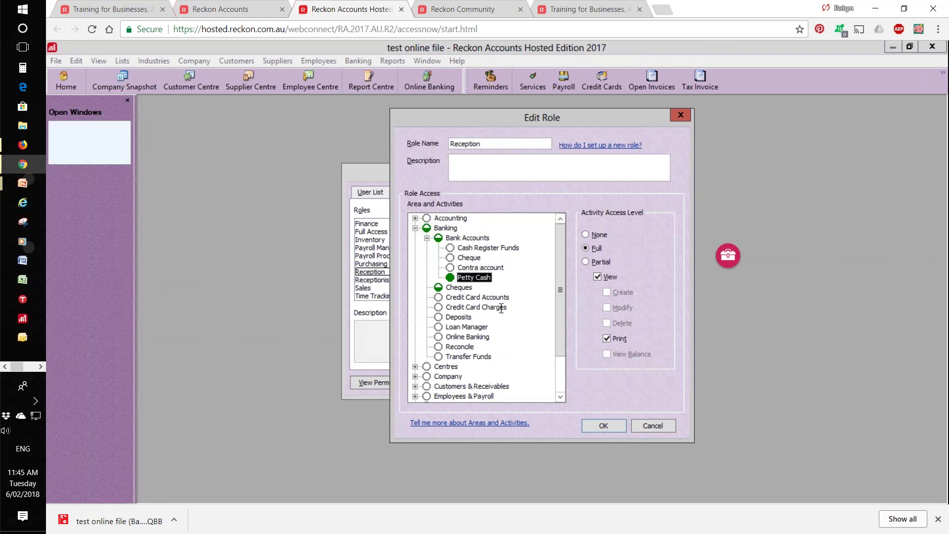
pyautogui.click(445, 289)
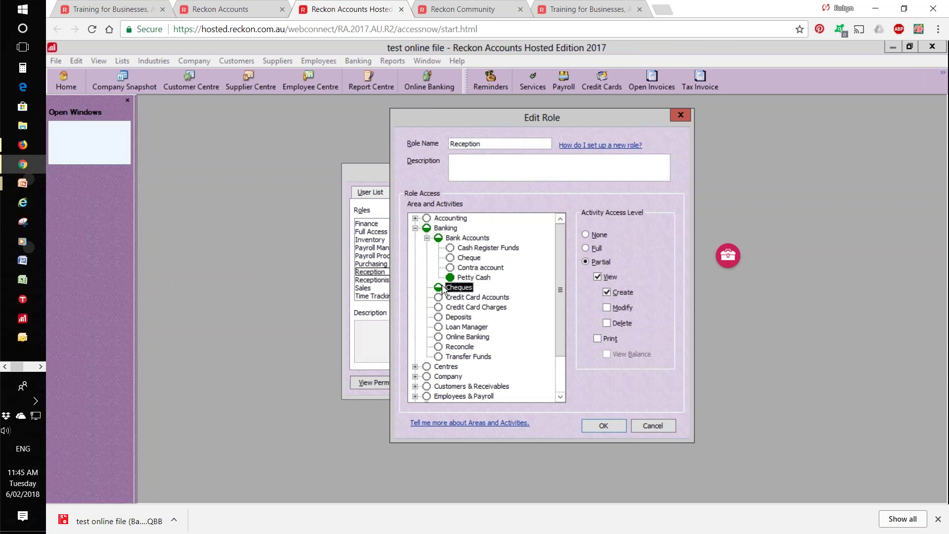
# Give the Reception role full access to Pay Bills under Suppliers & Payables and save the role.
pyautogui.scroll(-2, 494, 378)
pyautogui.click(475, 386)
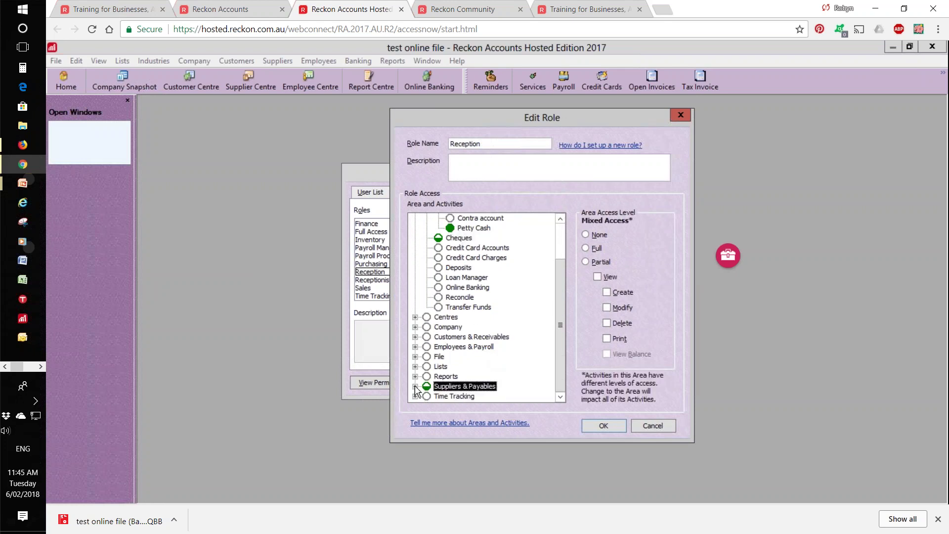
pyautogui.click(455, 348)
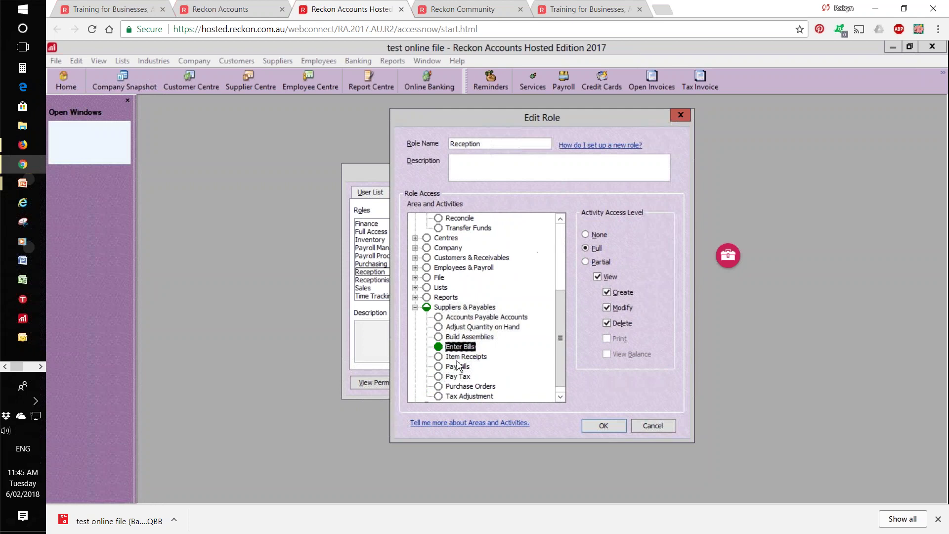
pyautogui.click(445, 367)
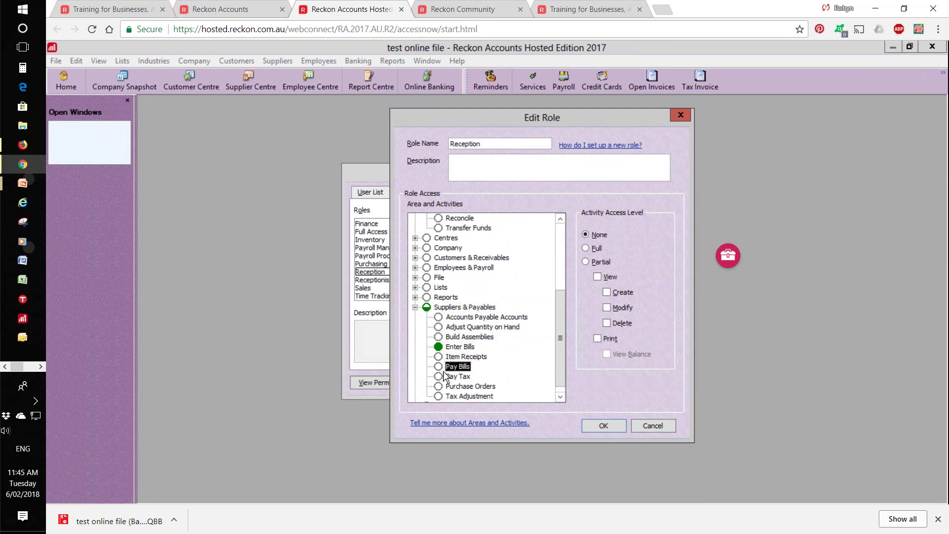
pyautogui.click(586, 248)
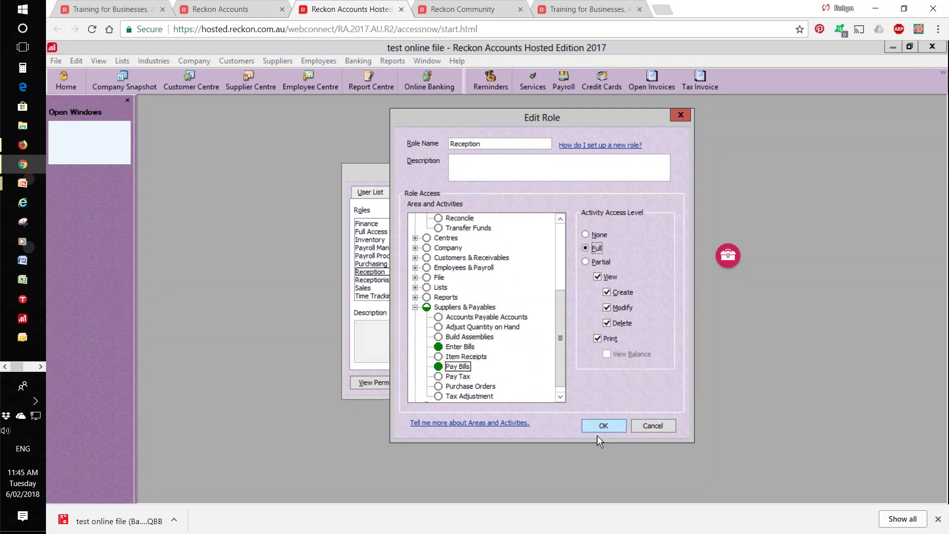
pyautogui.click(592, 425)
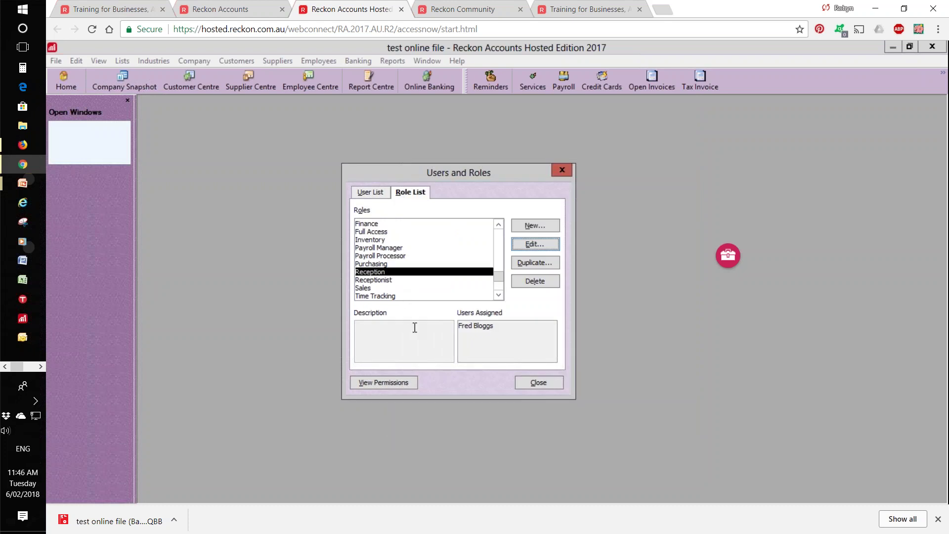
# Add the Accounts Payable and Accounts Receivable roles to the user with the Receptionist role, save without a password, and close Users and Roles.
pyautogui.click(367, 191)
pyautogui.click(377, 249)
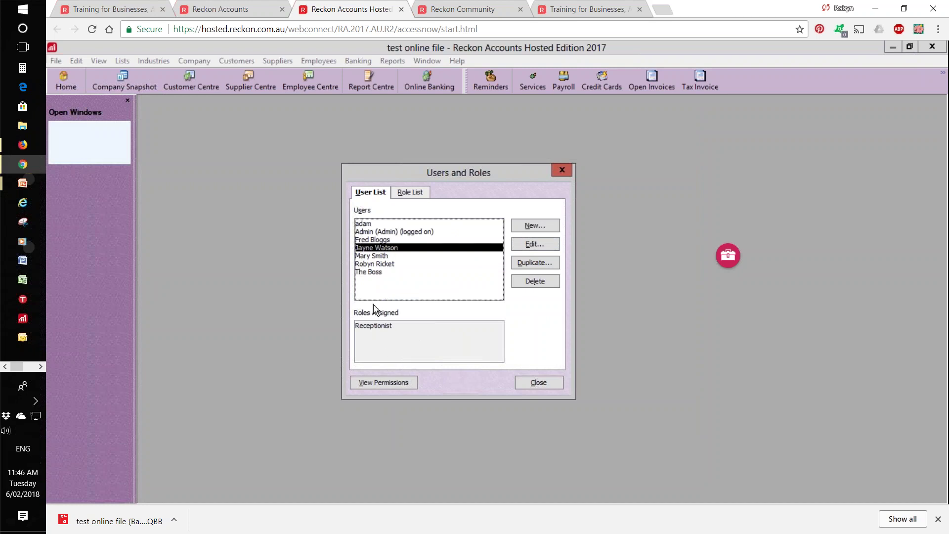
pyautogui.click(373, 256)
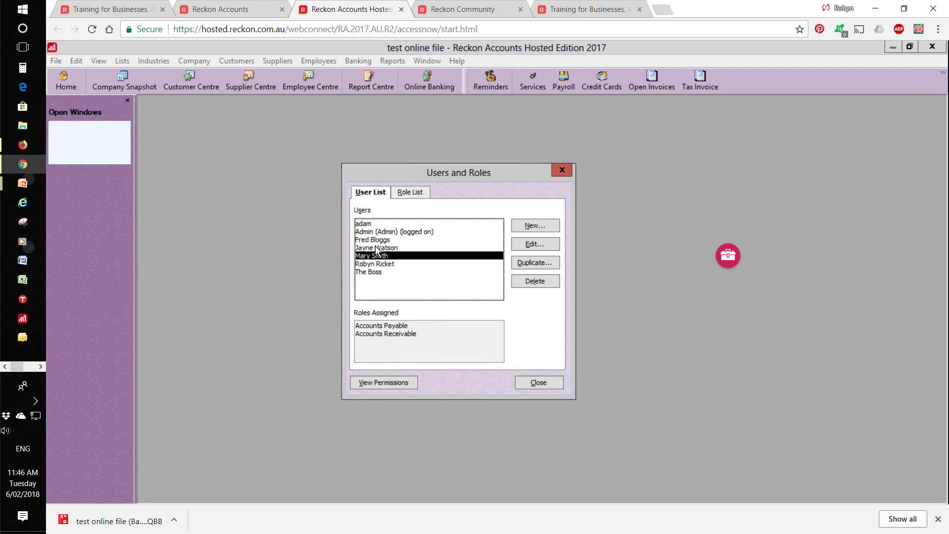
pyautogui.click(375, 248)
pyautogui.click(522, 248)
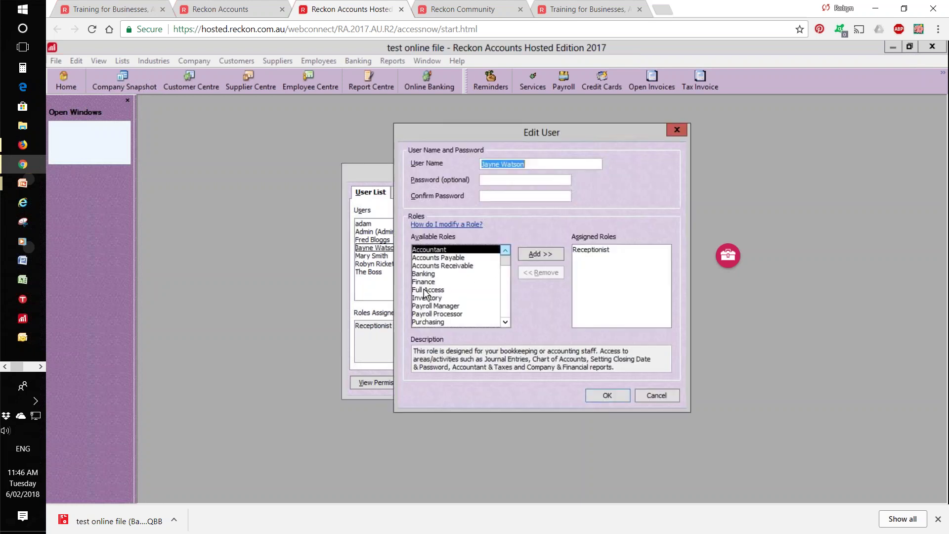
pyautogui.click(451, 257)
pyautogui.doubleClick(448, 253)
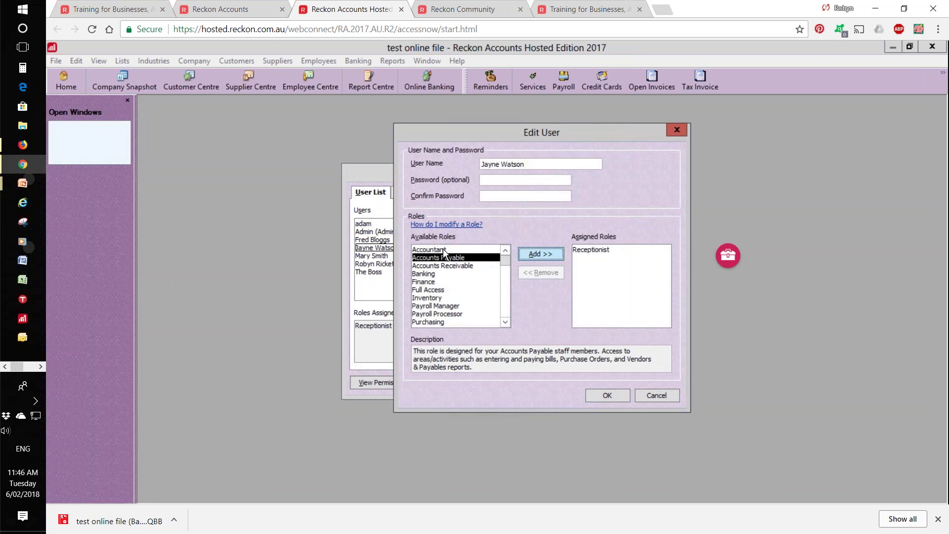
pyautogui.click(445, 258)
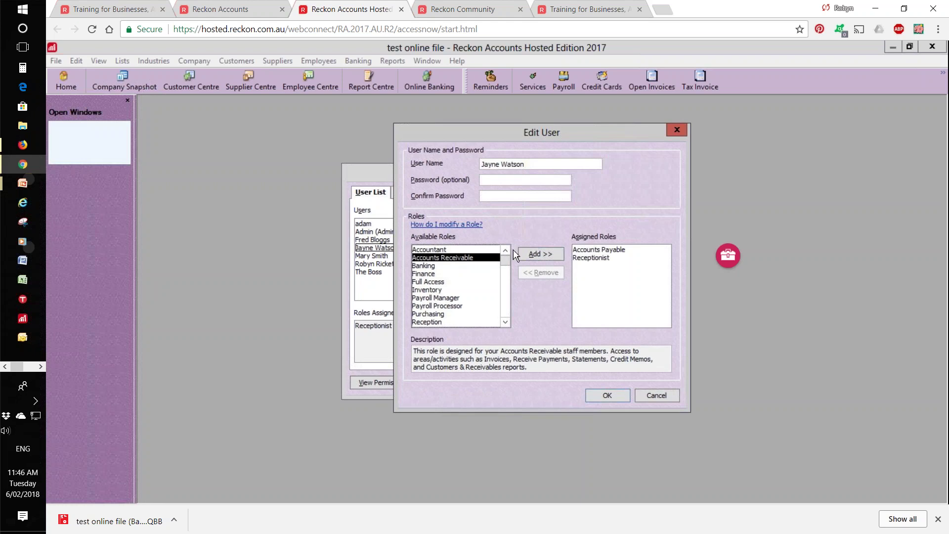
pyautogui.click(519, 253)
pyautogui.click(607, 395)
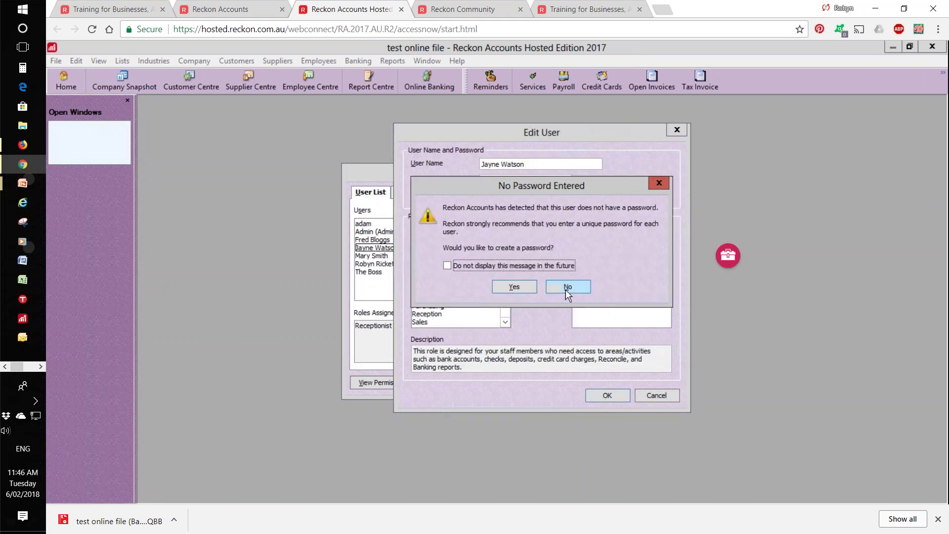
pyautogui.click(567, 287)
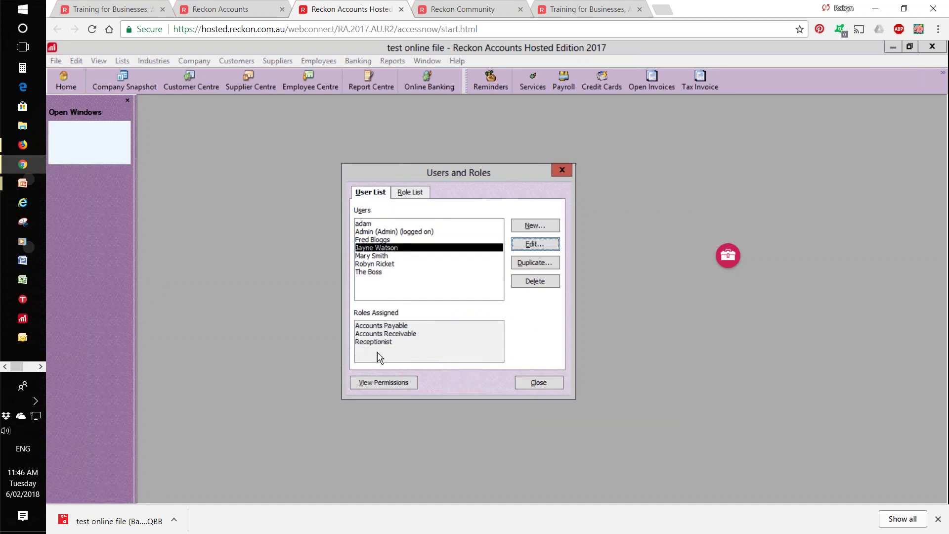
pyautogui.click(539, 383)
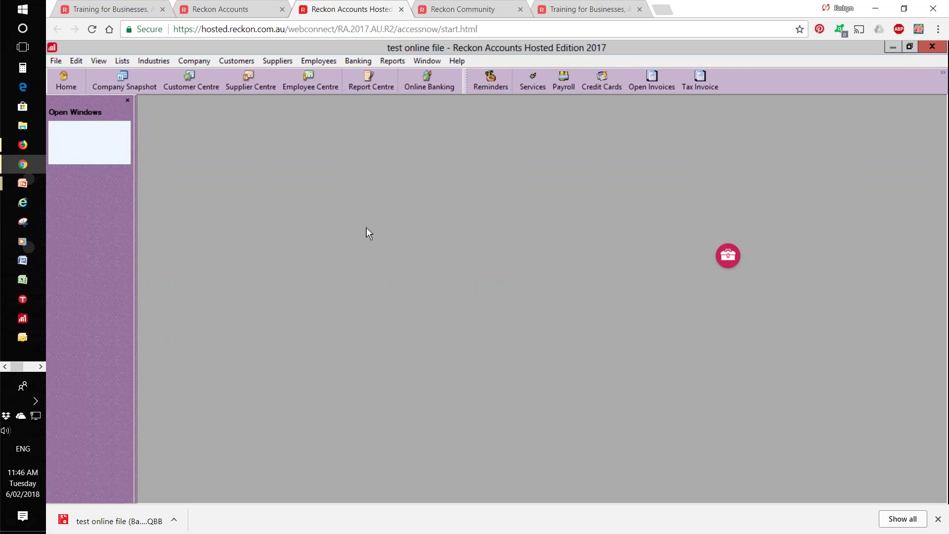
# Open Audit Company File, examine its Company File Actions, Account Reconciliation Summary and Data Auditor sections, and exit without auditing.
pyautogui.click(56, 61)
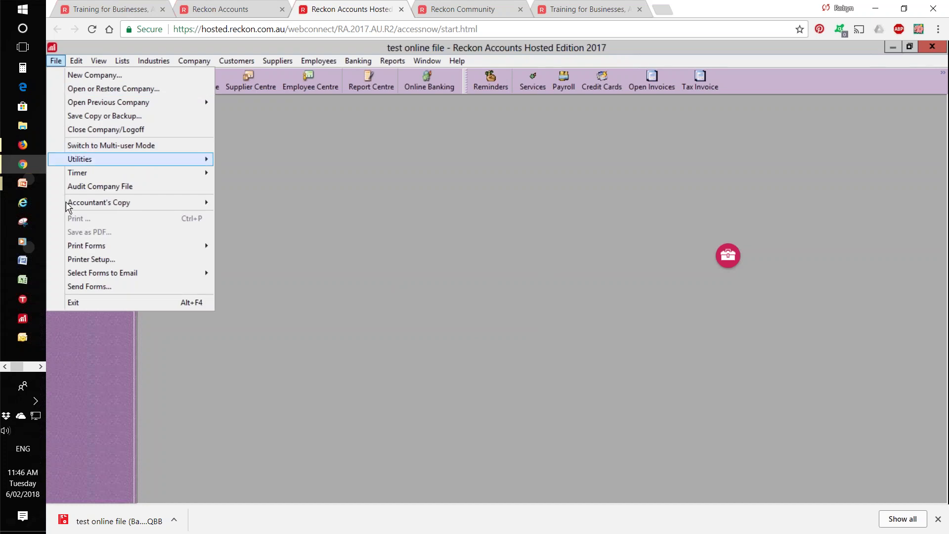
pyautogui.click(98, 186)
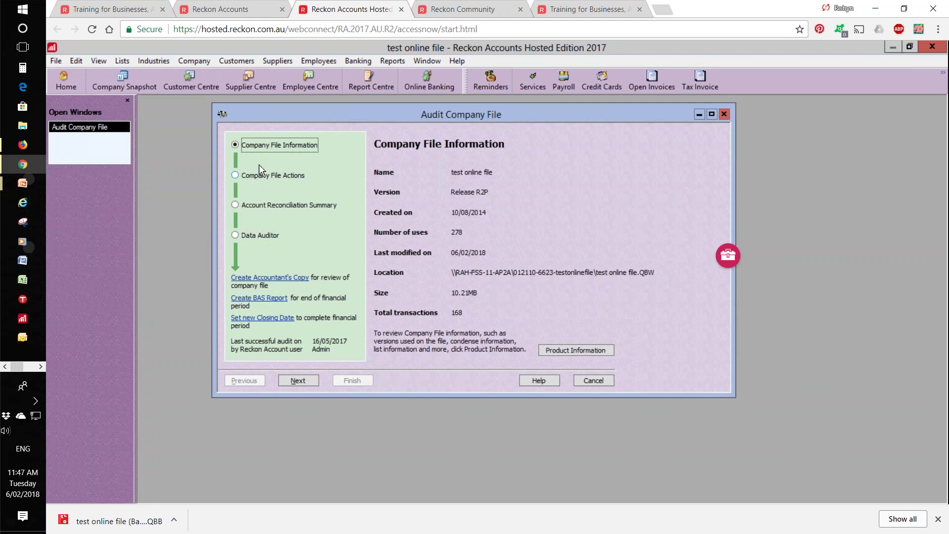
pyautogui.click(262, 174)
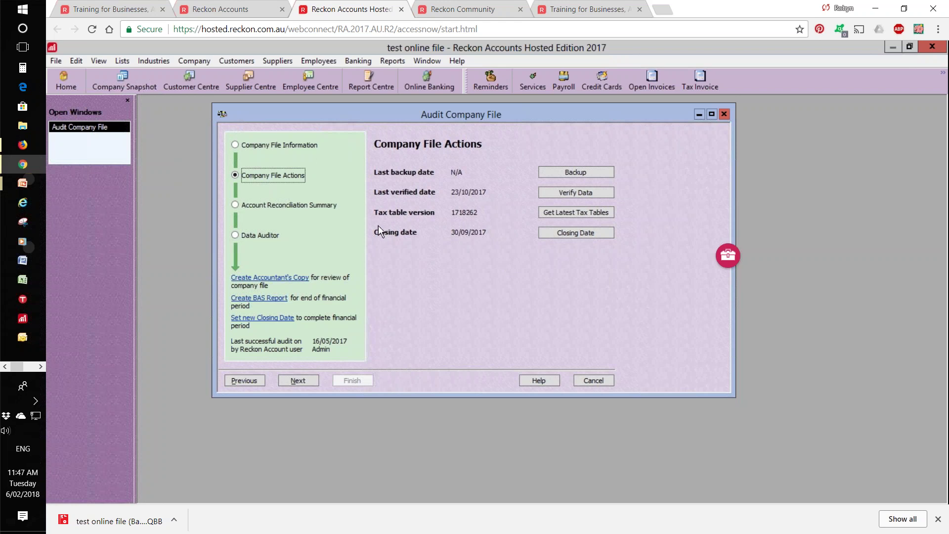
pyautogui.click(283, 202)
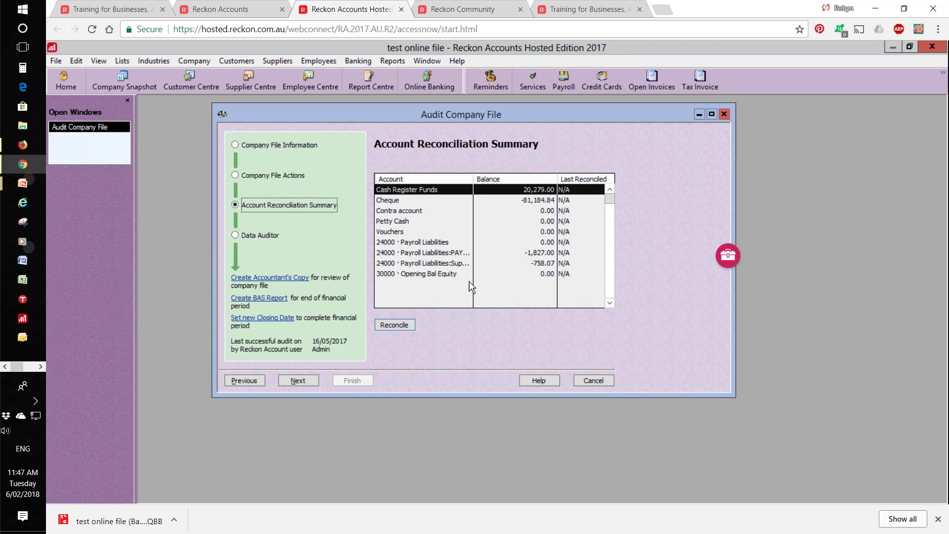
pyautogui.click(257, 237)
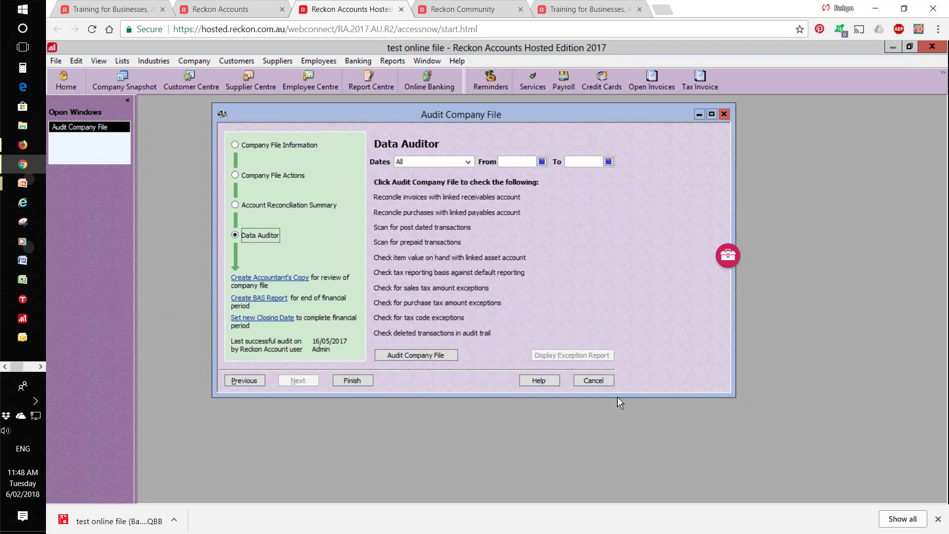
pyautogui.click(601, 381)
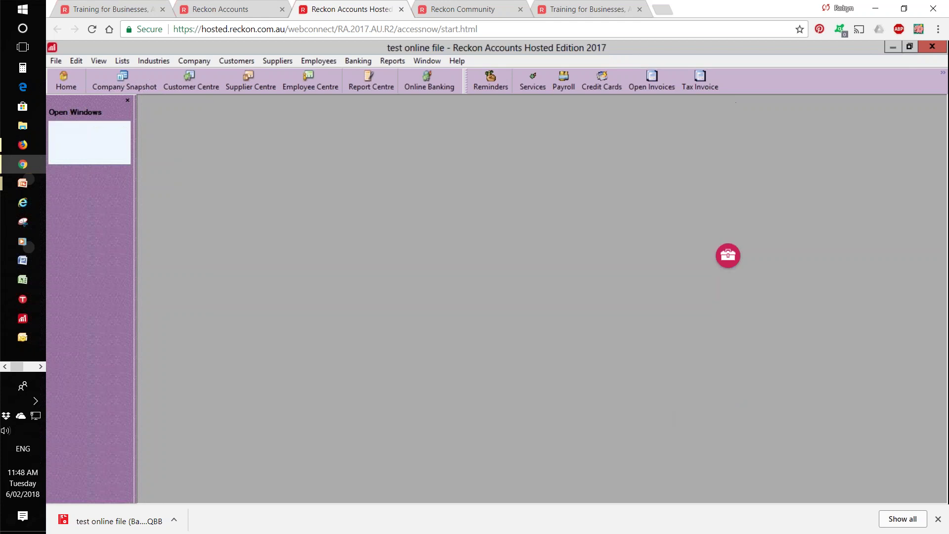